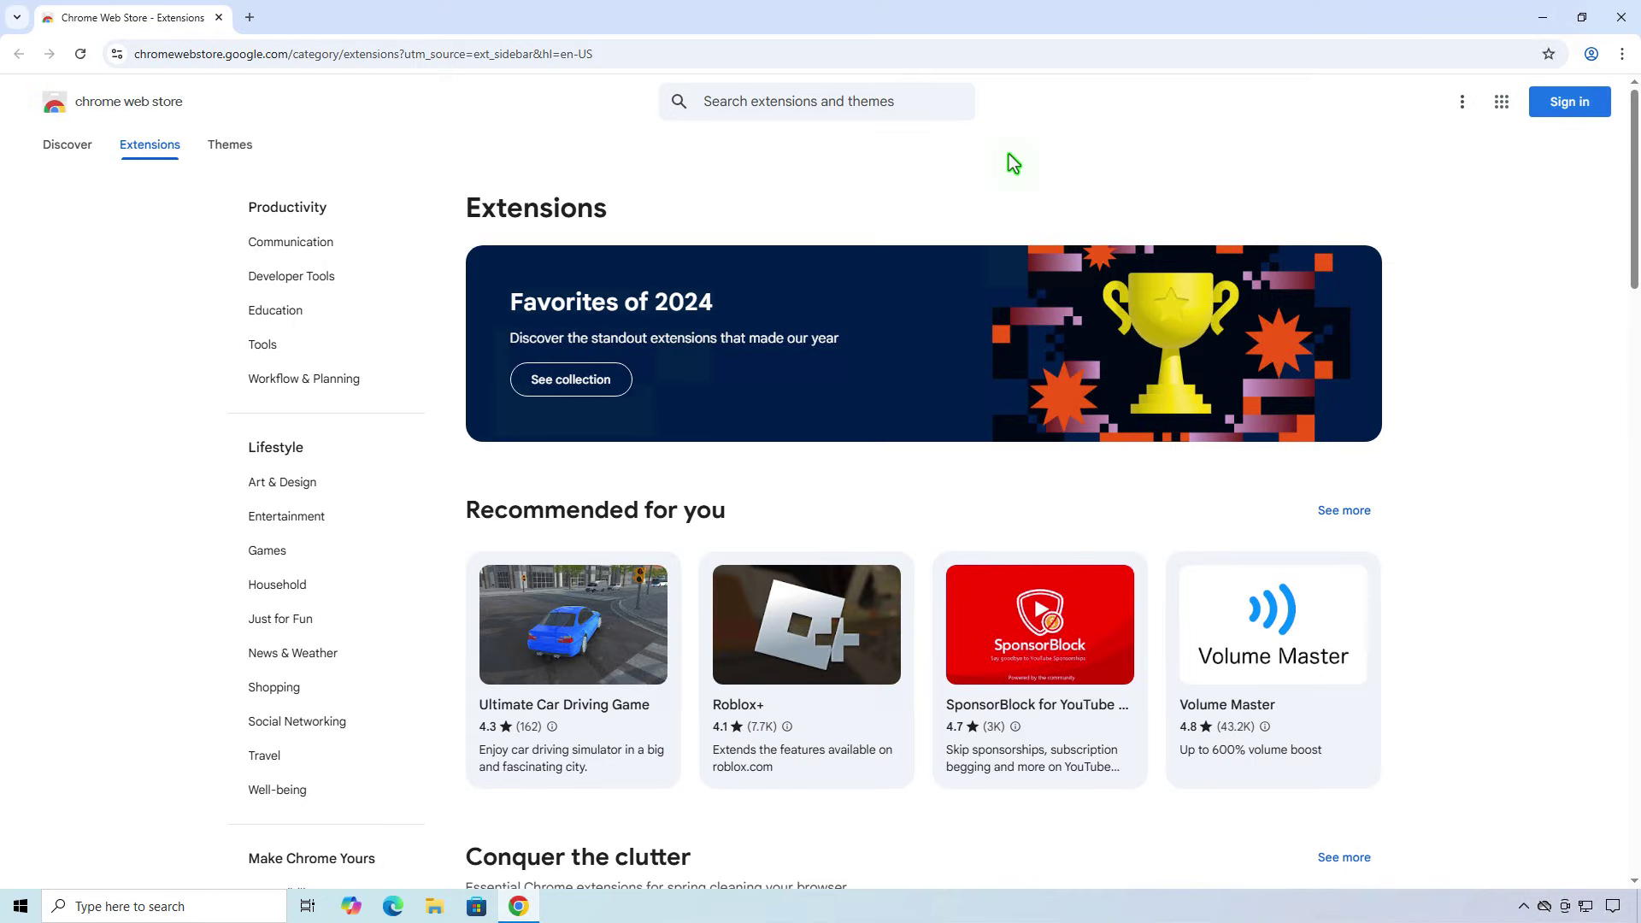
Search the Chrome Web Store for 'ublock' and open the uBlock Origin listing
{"action": "left_click", "coordinate": [858, 105]}
{"action": "type", "text": "ublock"}
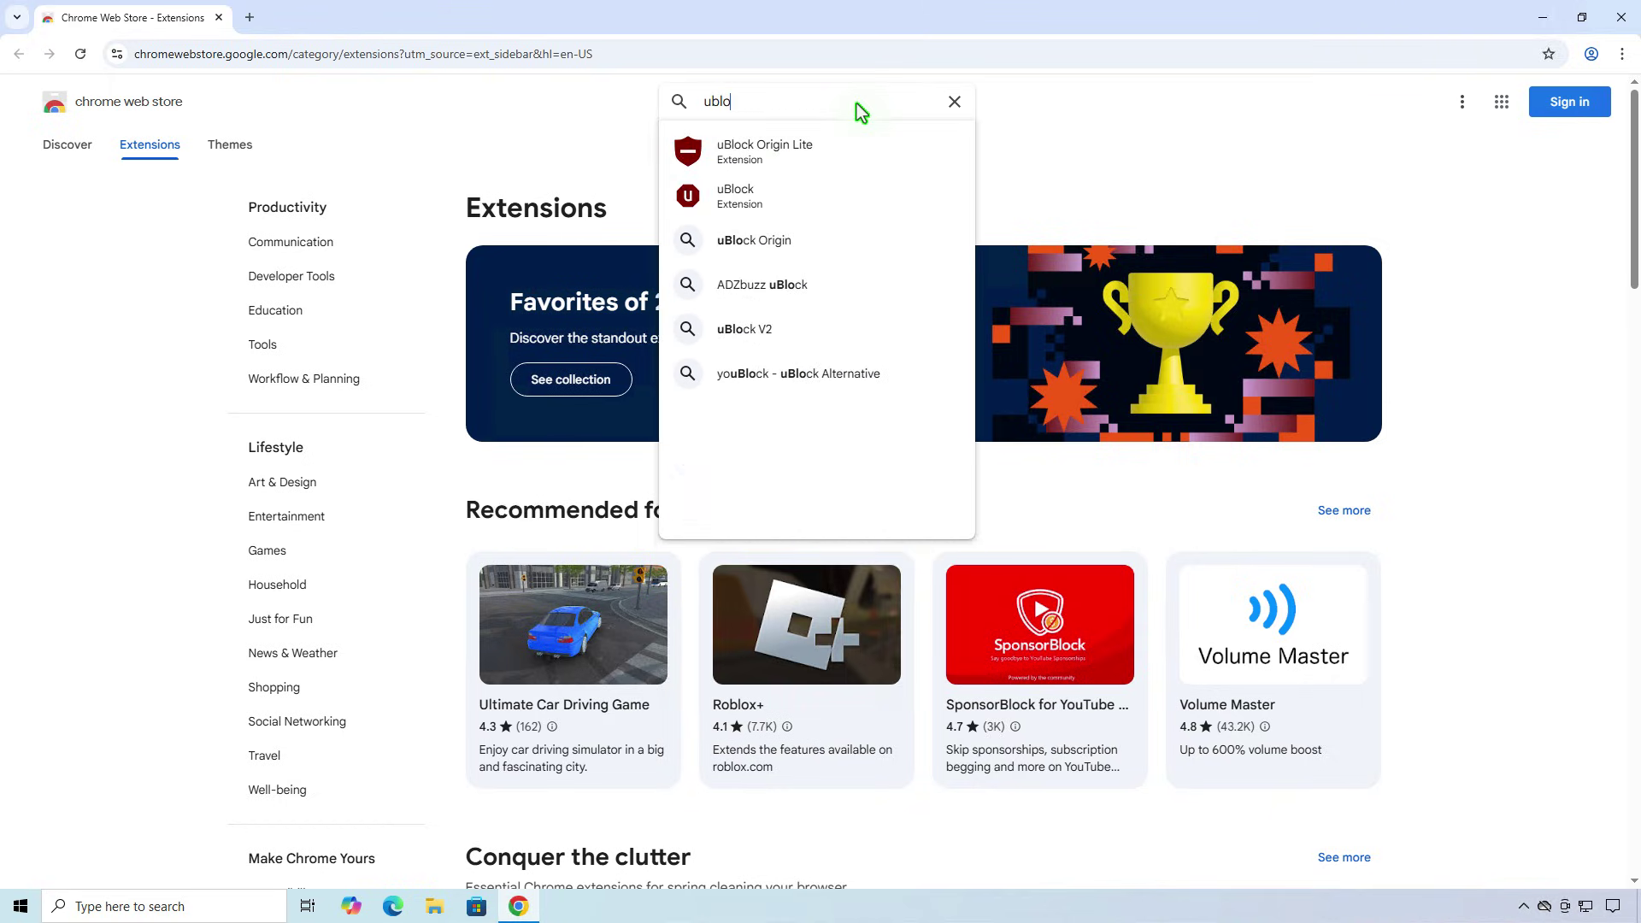
{"action": "left_click", "coordinate": [843, 238]}
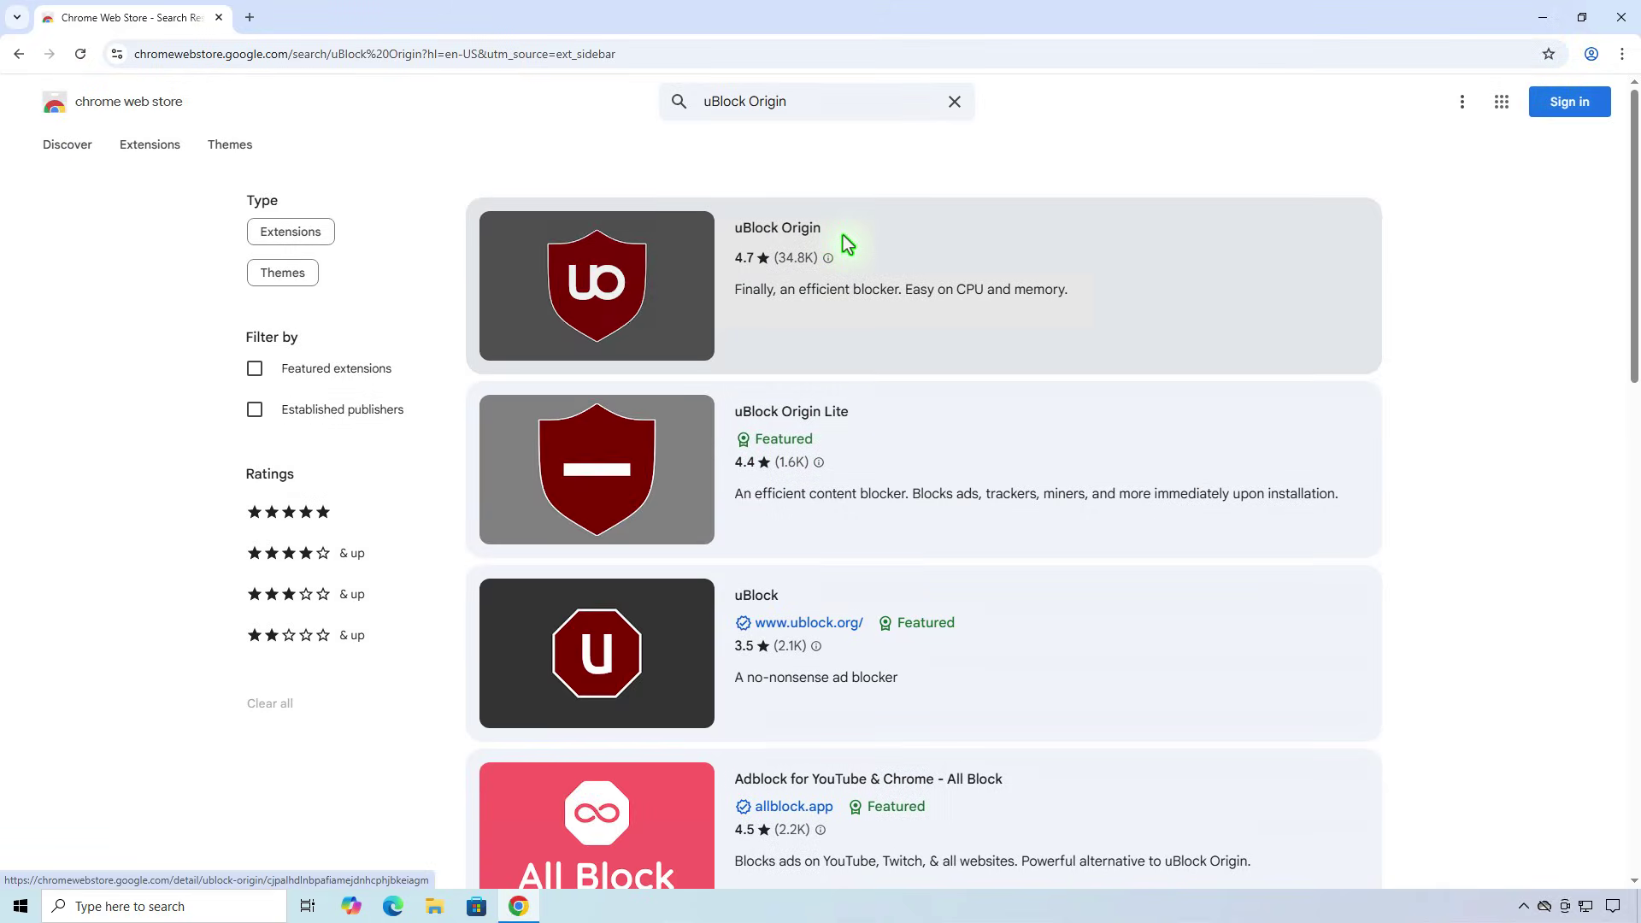
{"action": "left_click", "coordinate": [1102, 265]}
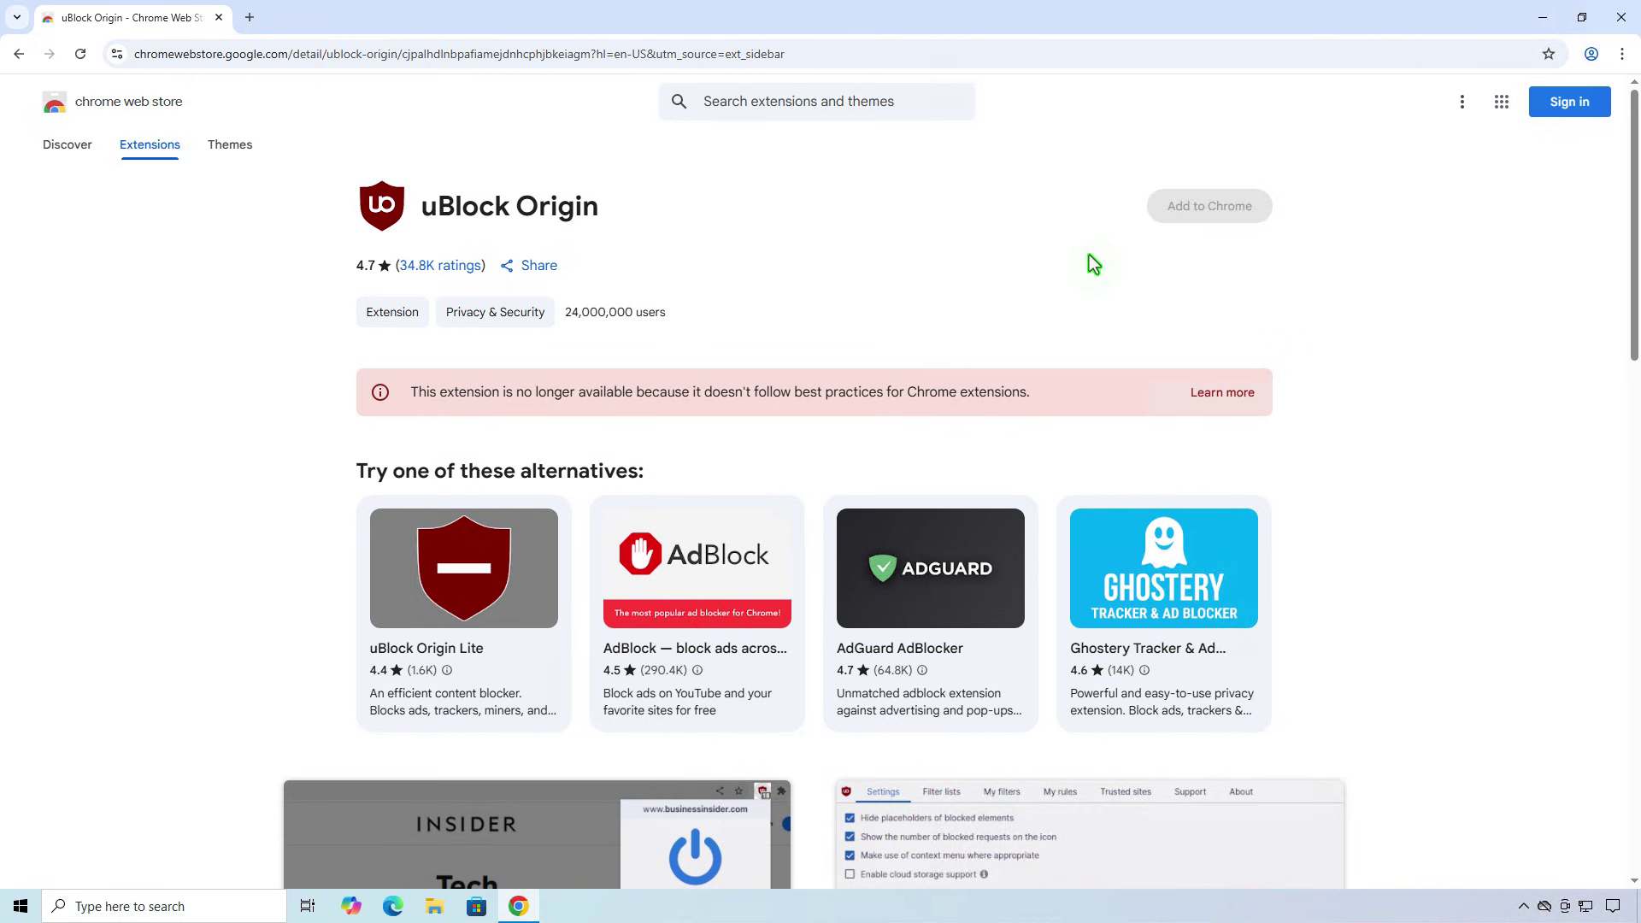
Delete the Add to Chrome button's disabled attribute in DevTools, then close DevTools
{"action": "right_click", "coordinate": [1249, 212]}
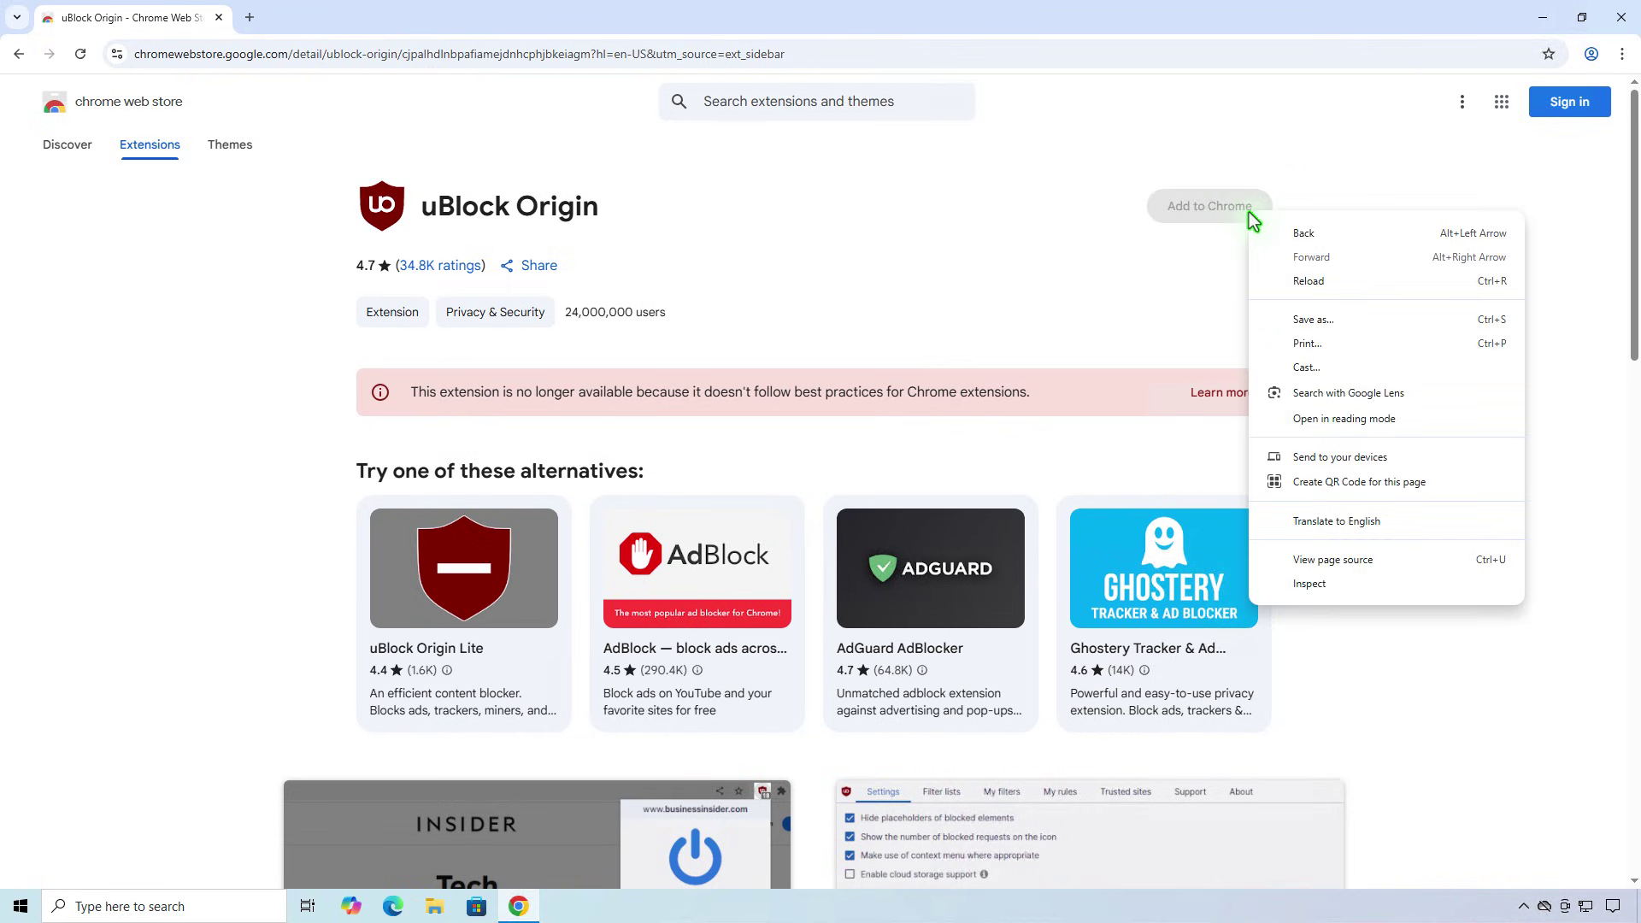
{"action": "left_click", "coordinate": [1310, 584]}
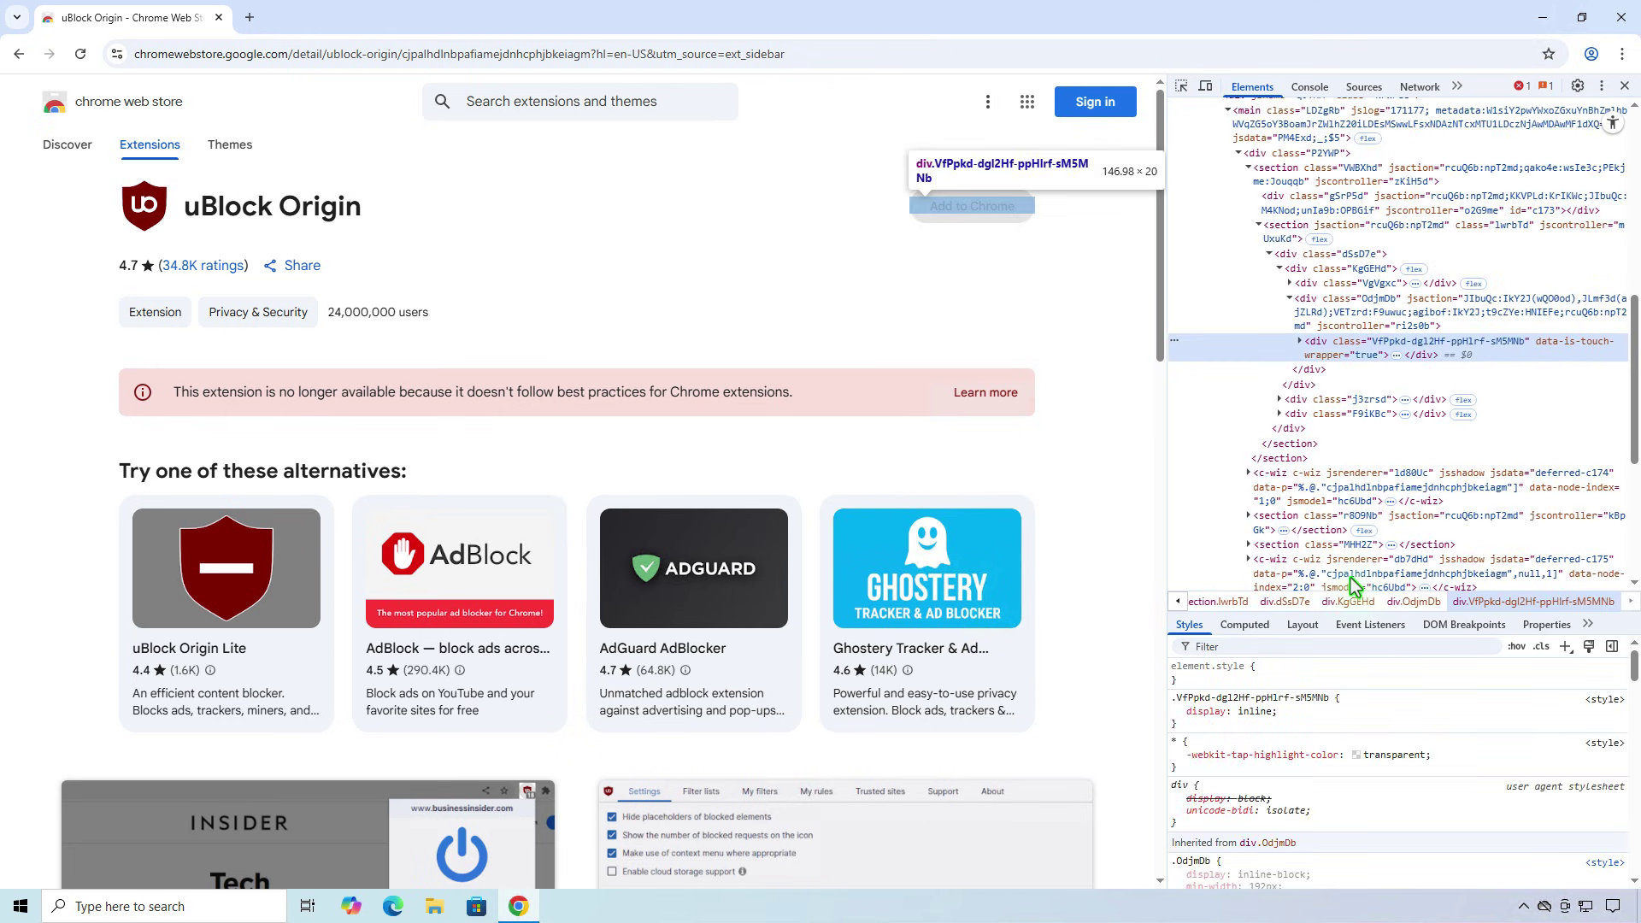
{"action": "left_click", "coordinate": [1300, 342]}
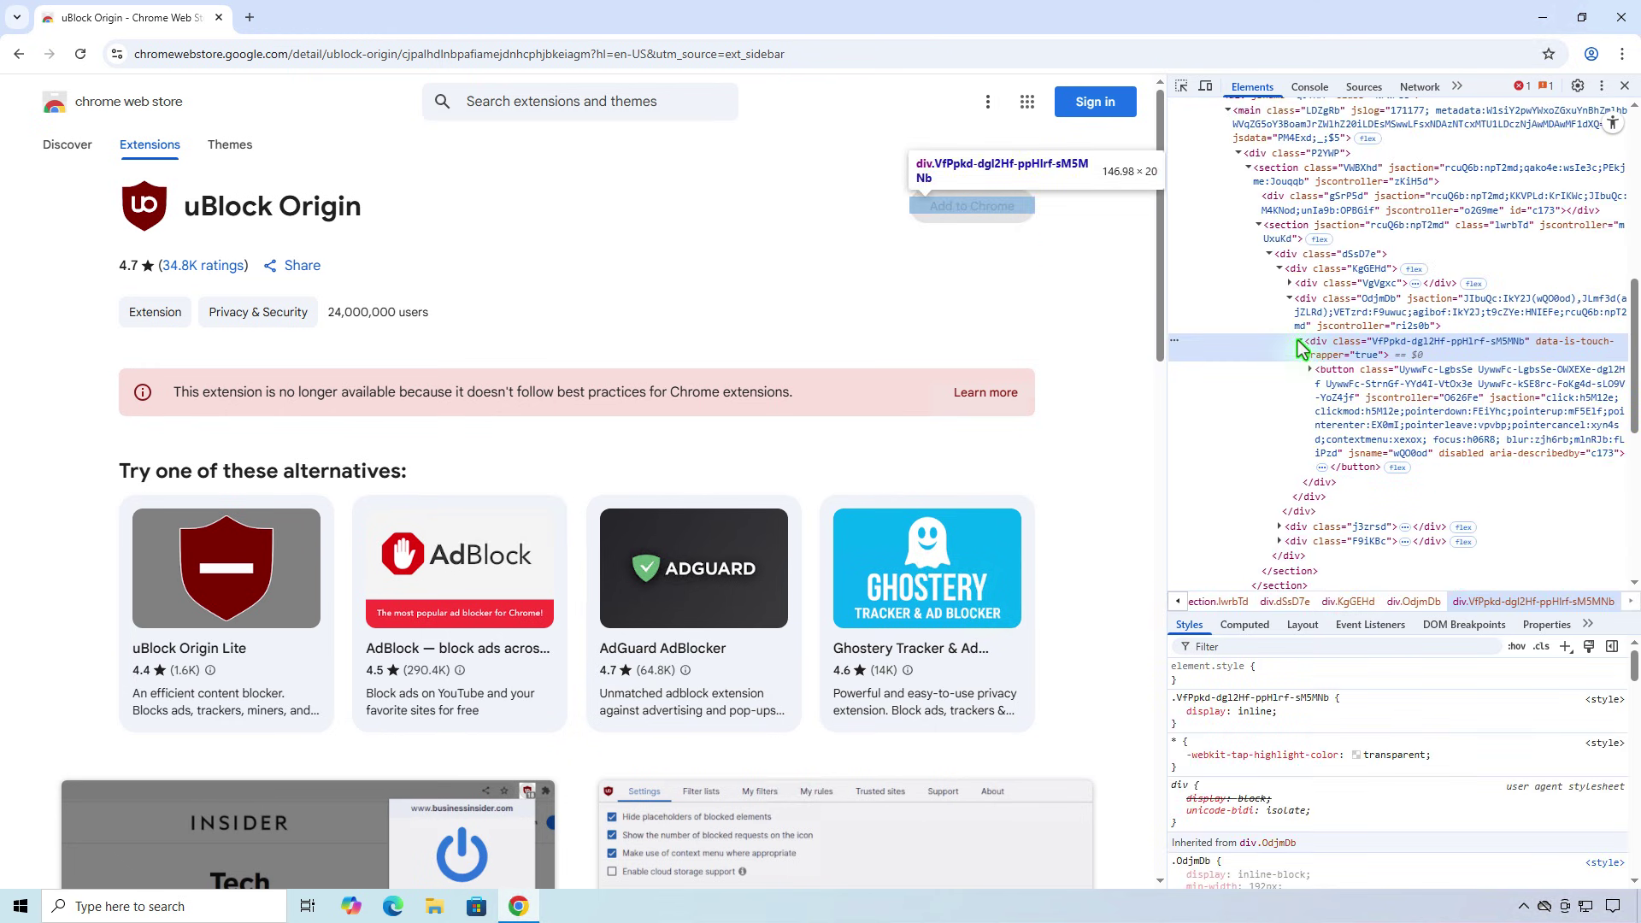
{"action": "left_click", "coordinate": [1465, 458]}
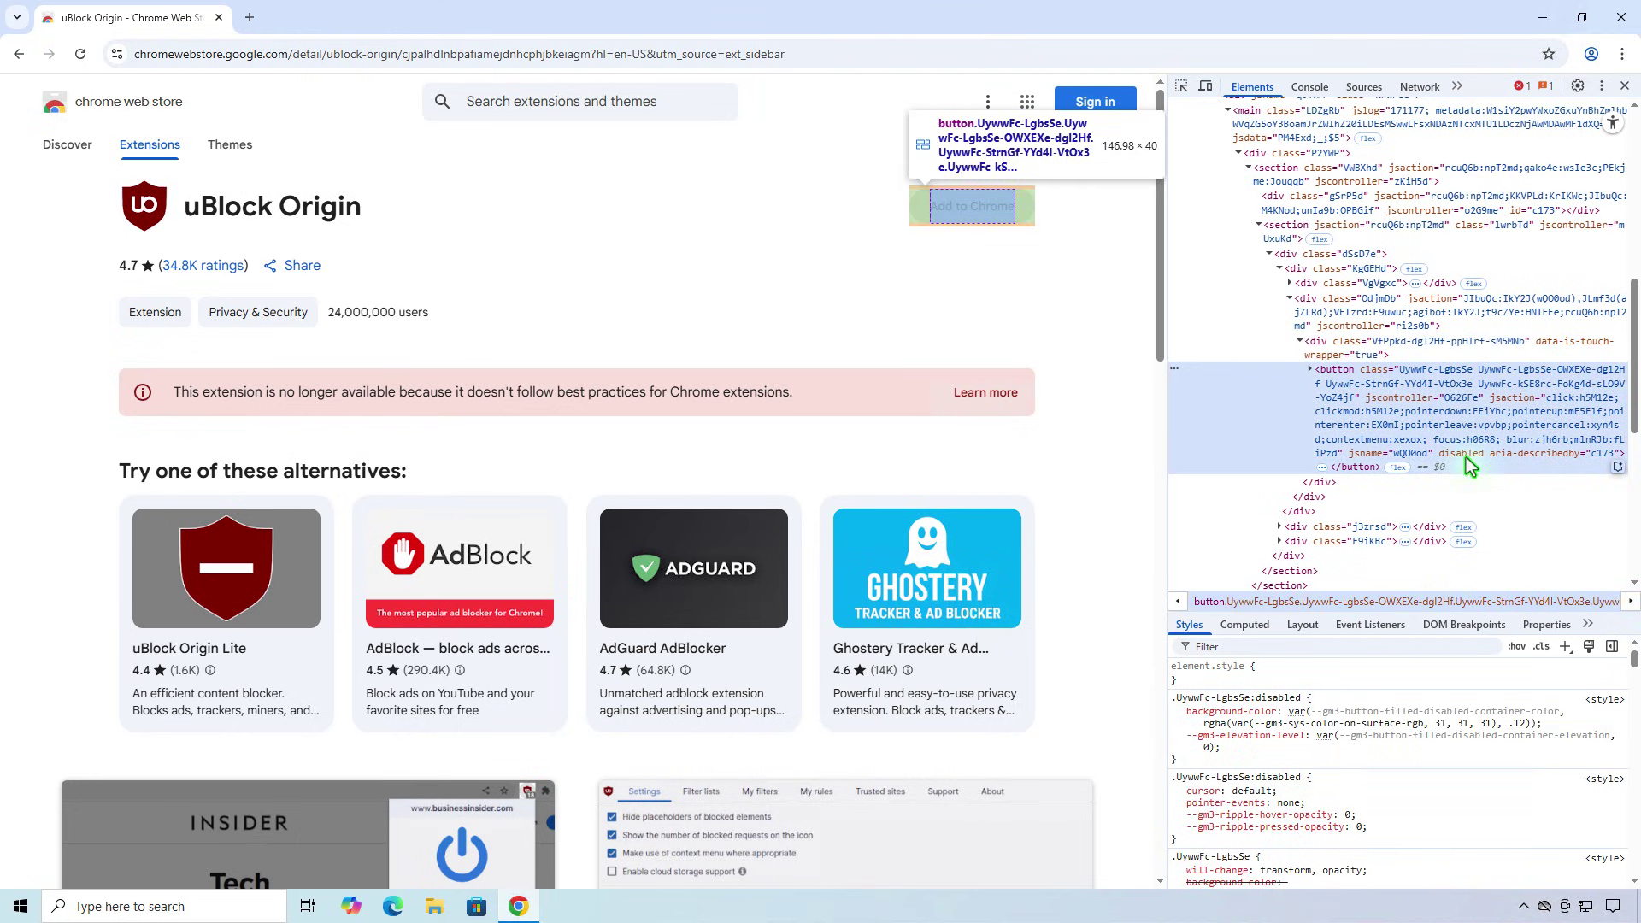
{"action": "double_click", "coordinate": [1465, 458]}
{"action": "key", "text": "BackSpace"}
{"action": "key", "text": "Return"}
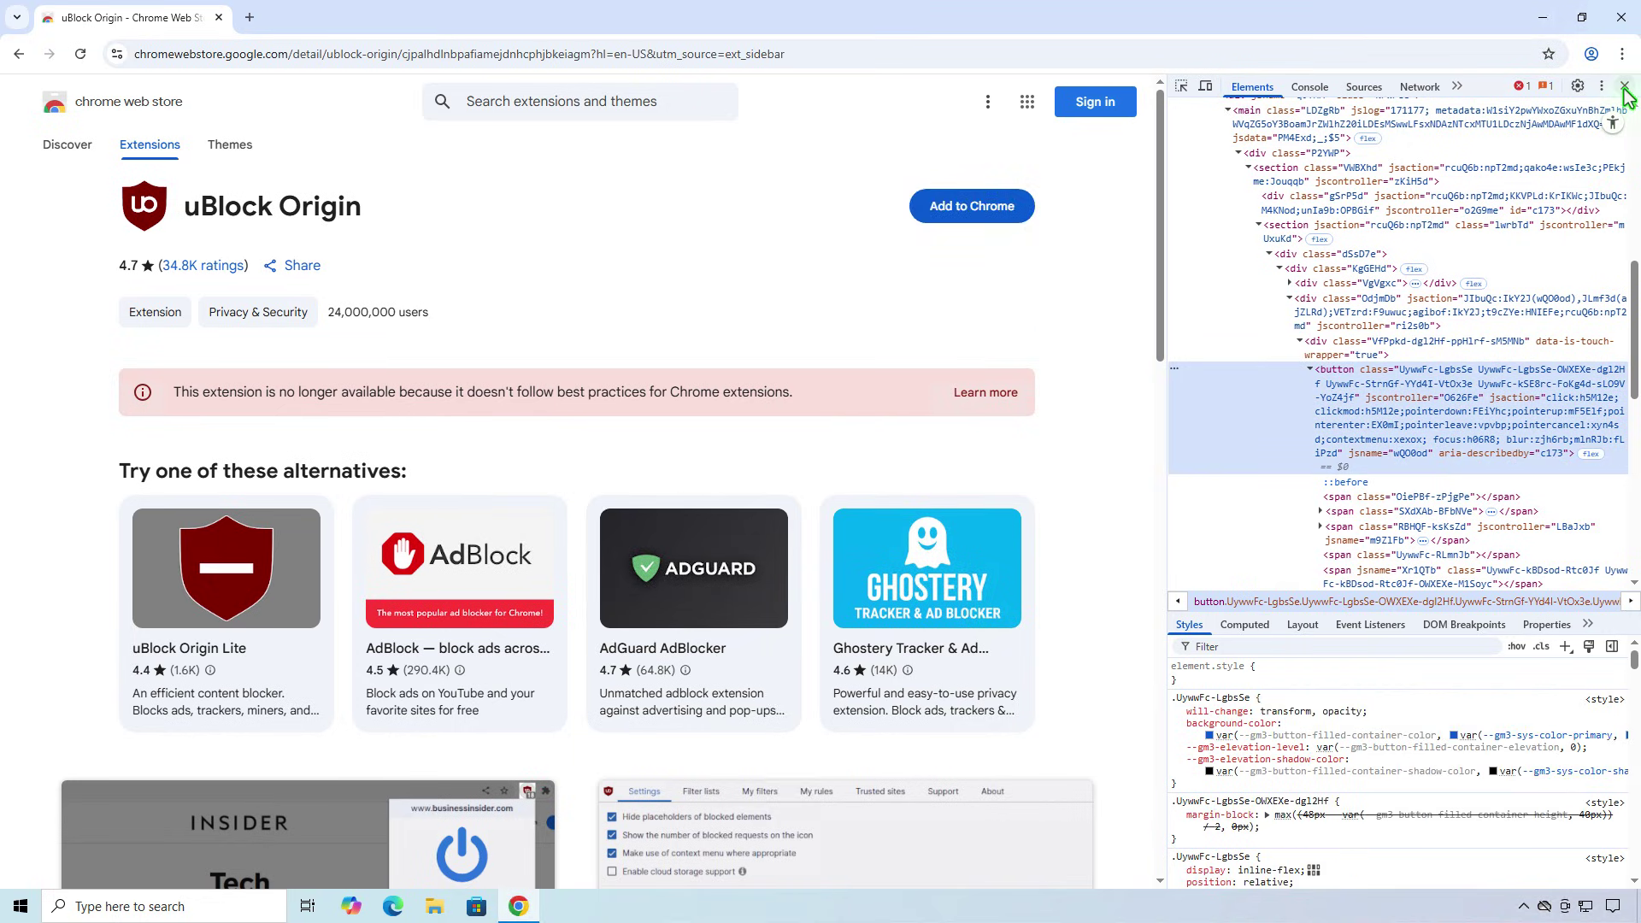
{"action": "left_click", "coordinate": [1625, 87]}
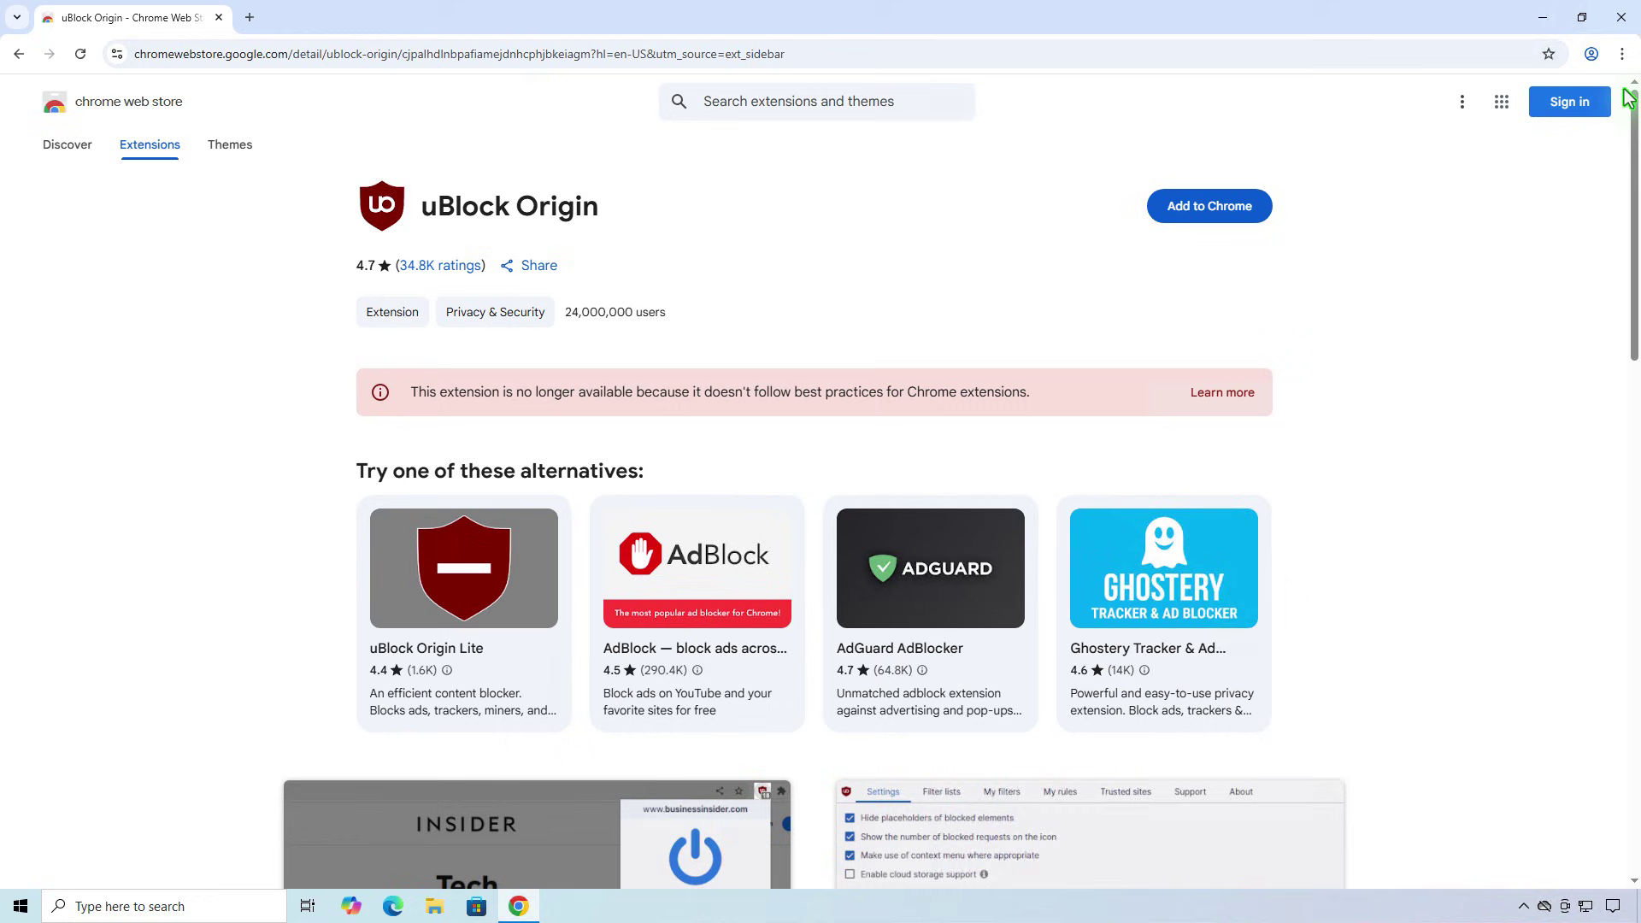
Add uBlock Origin to Chrome, confirming with Add extension
{"action": "left_click", "coordinate": [1257, 208]}
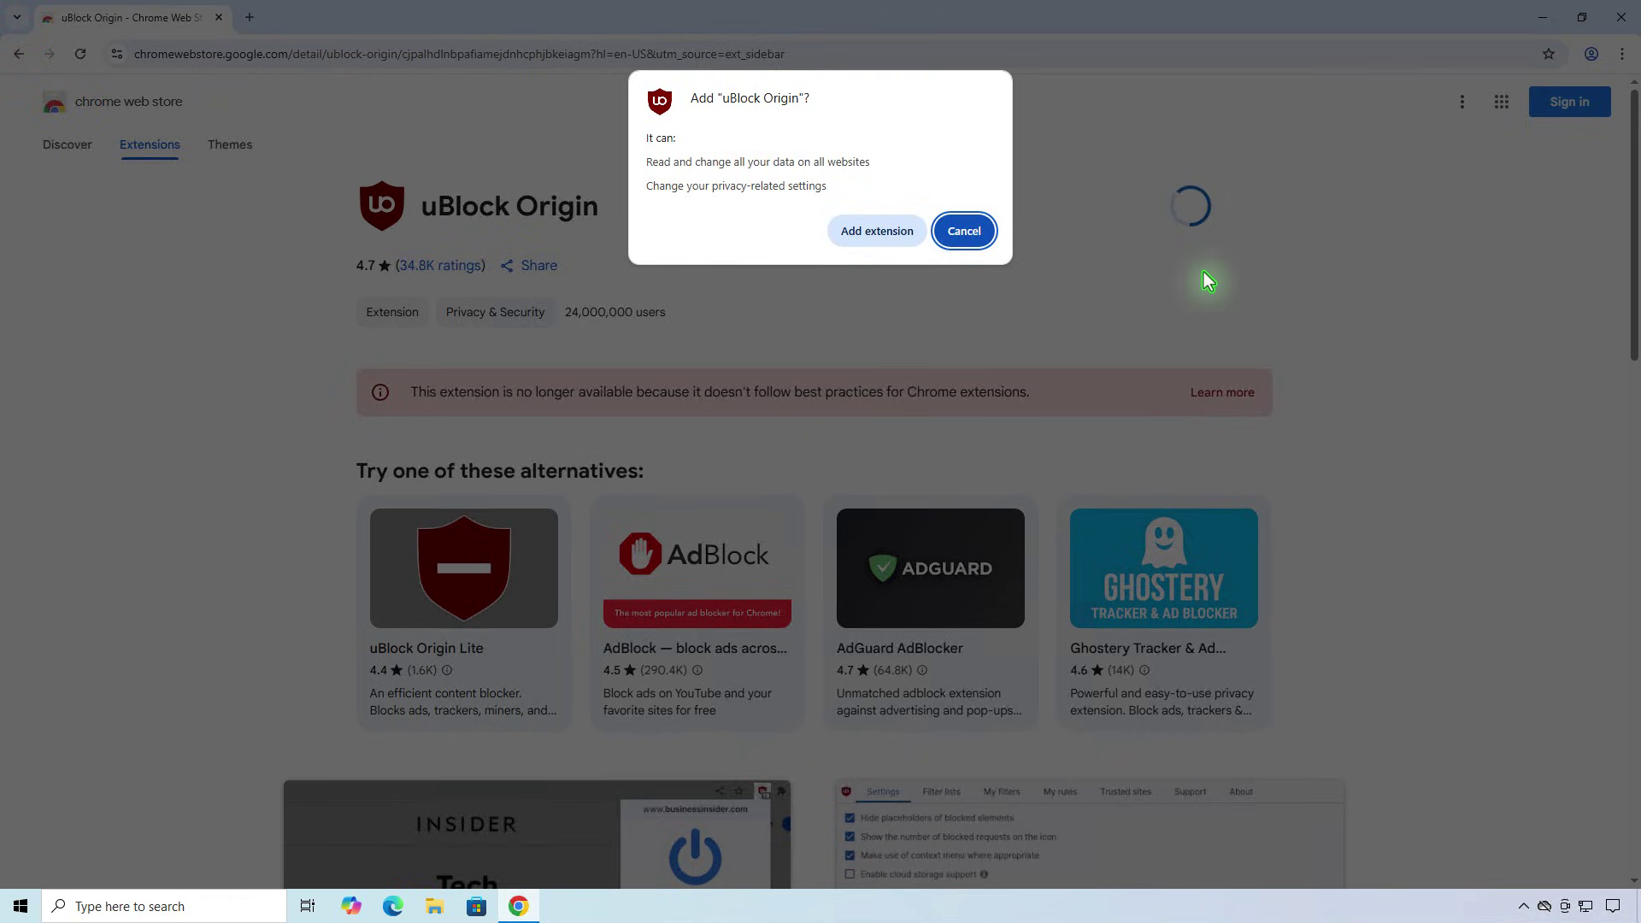
{"action": "left_click", "coordinate": [887, 239]}
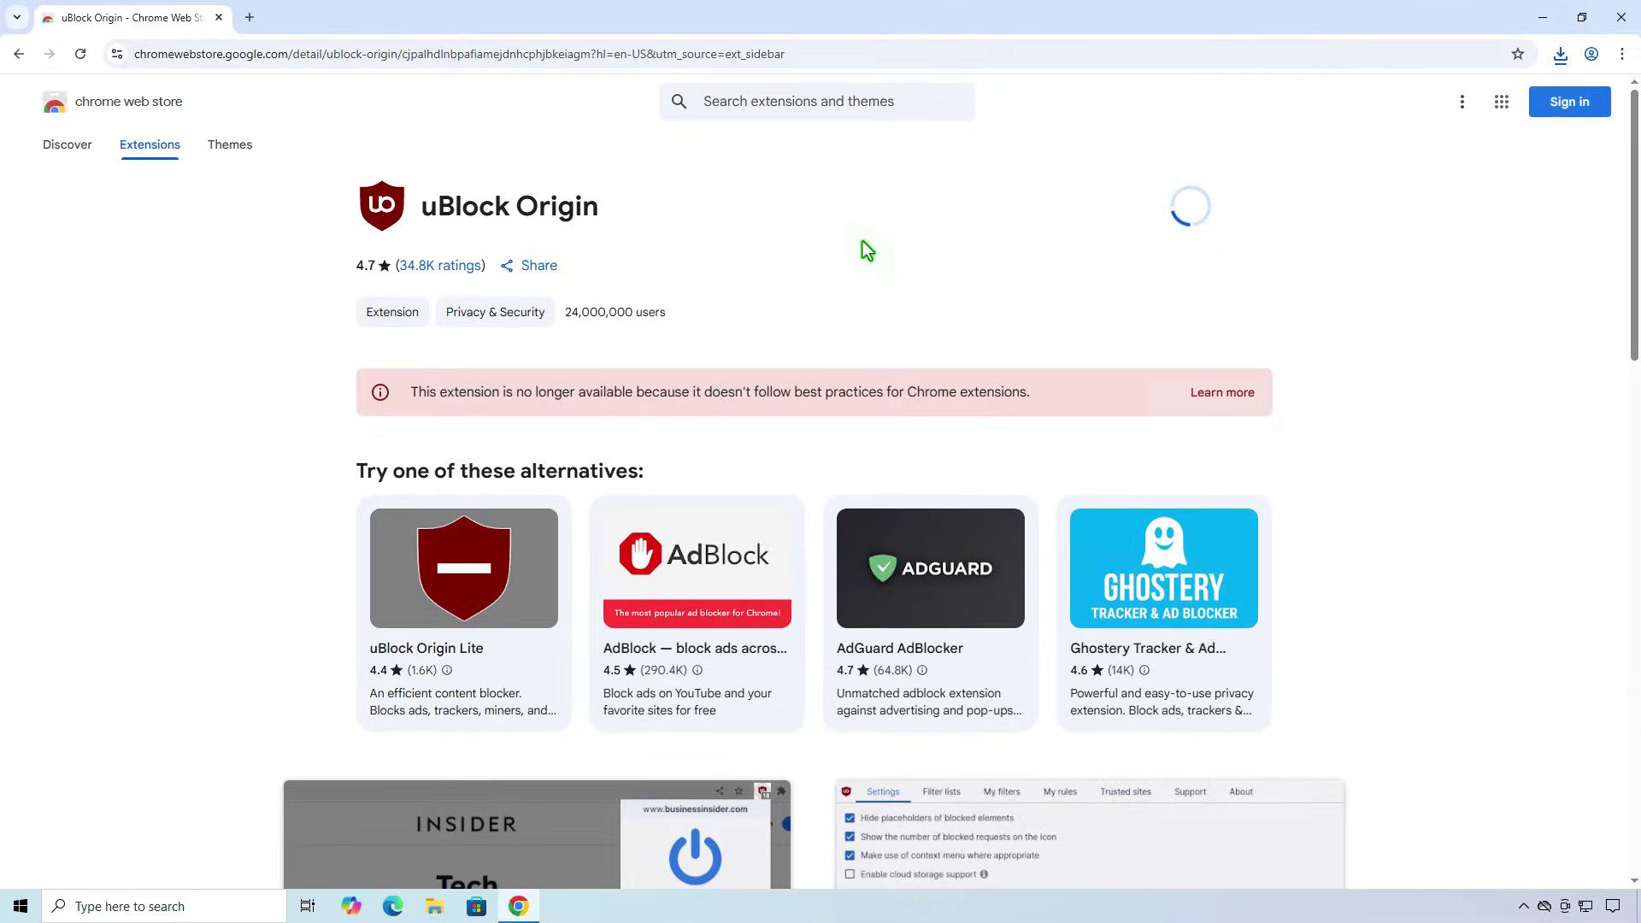
Set the 'Allow legacy extension manifest versions' flag in chrome://flags to Enabled and relaunch Chrome
{"action": "left_click", "coordinate": [249, 19]}
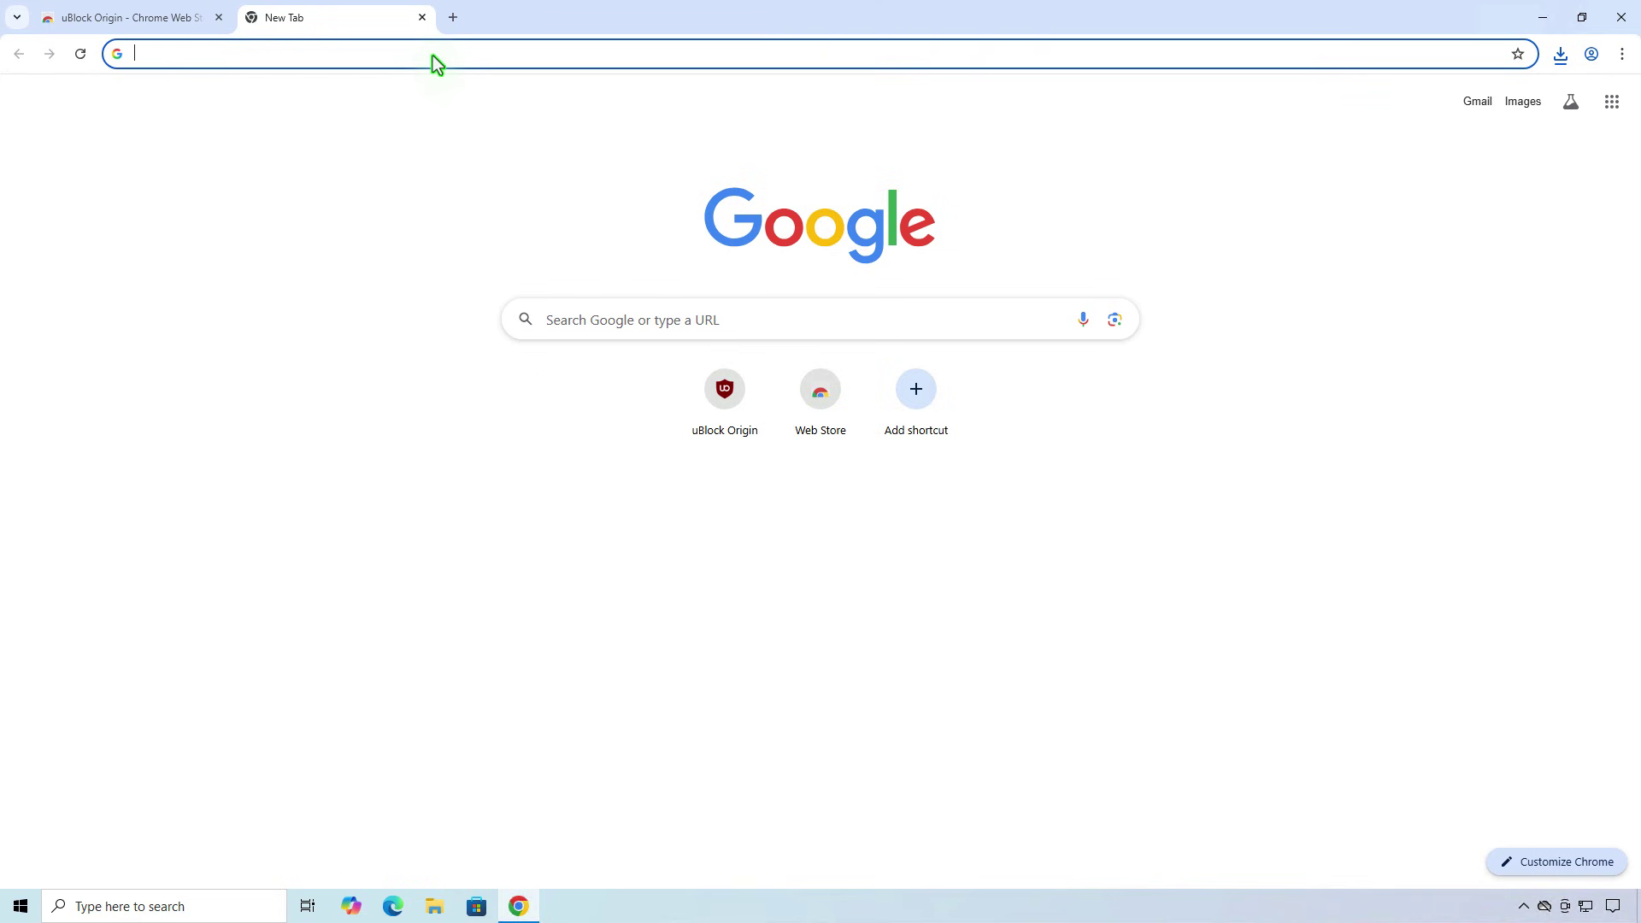
{"action": "type", "text": "chrome:"}
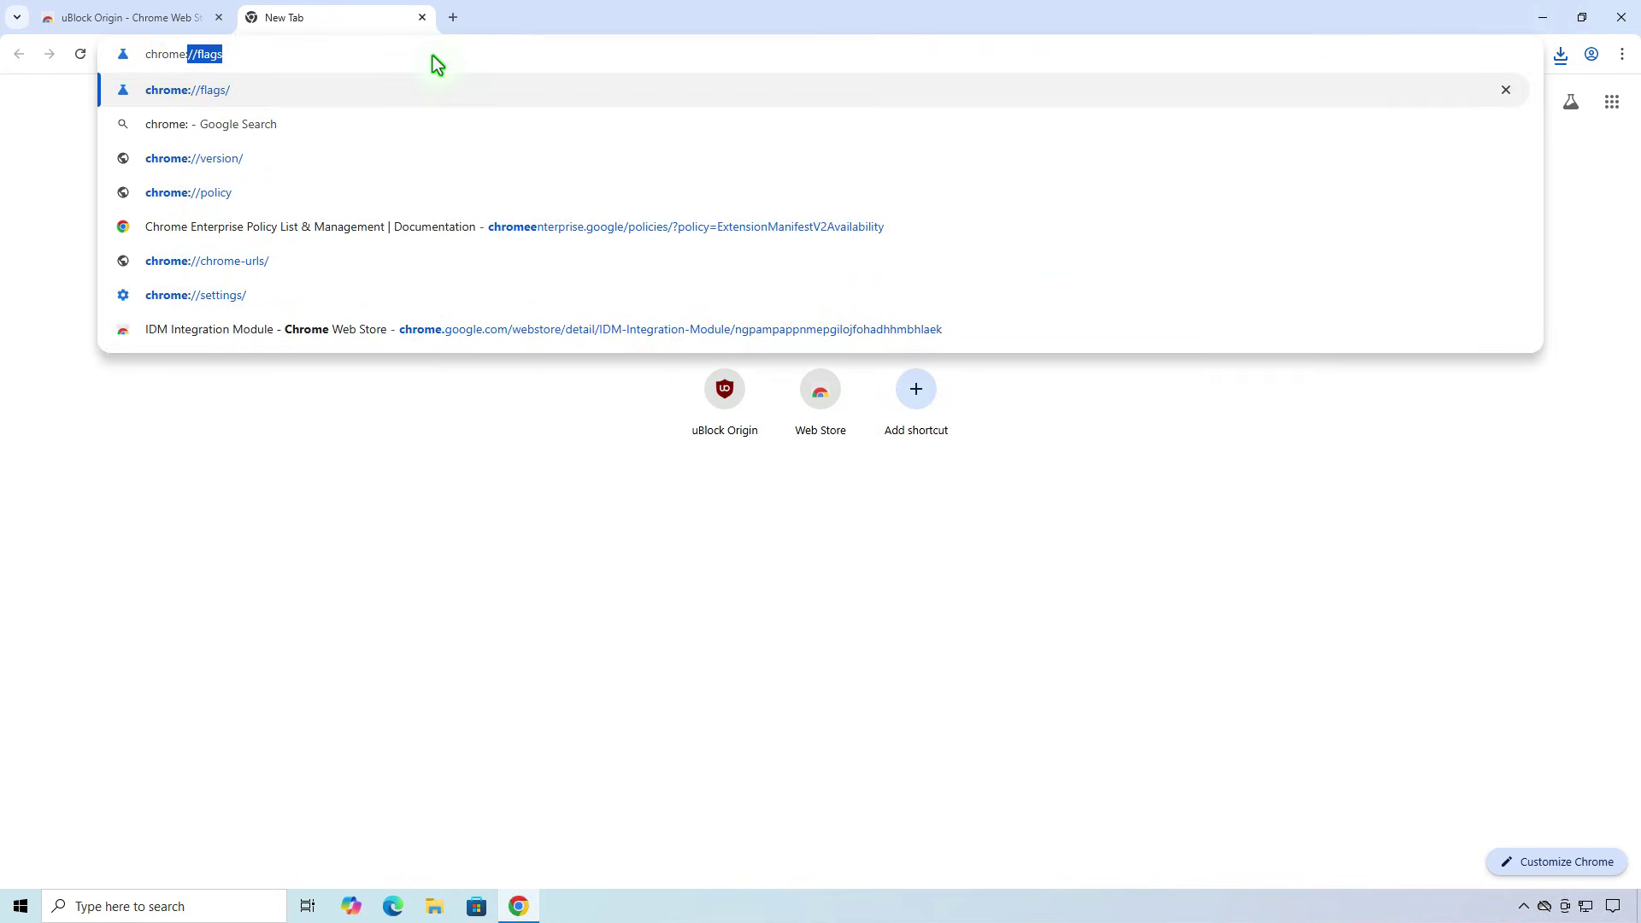
{"action": "type", "text": "//flags"}
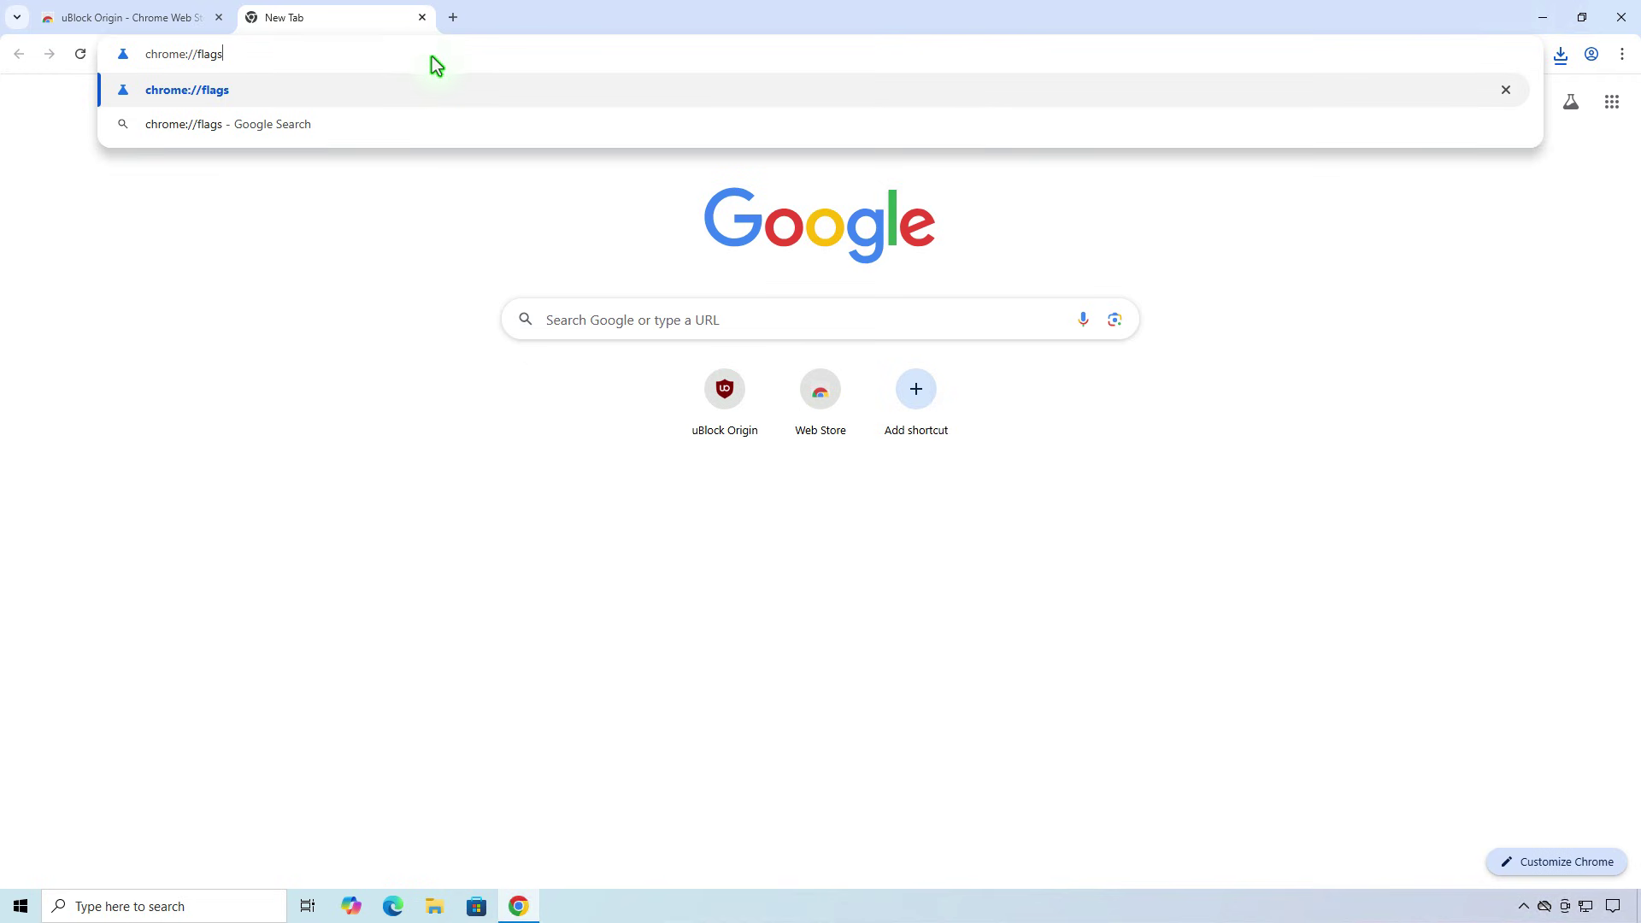
{"action": "left_click", "coordinate": [359, 89]}
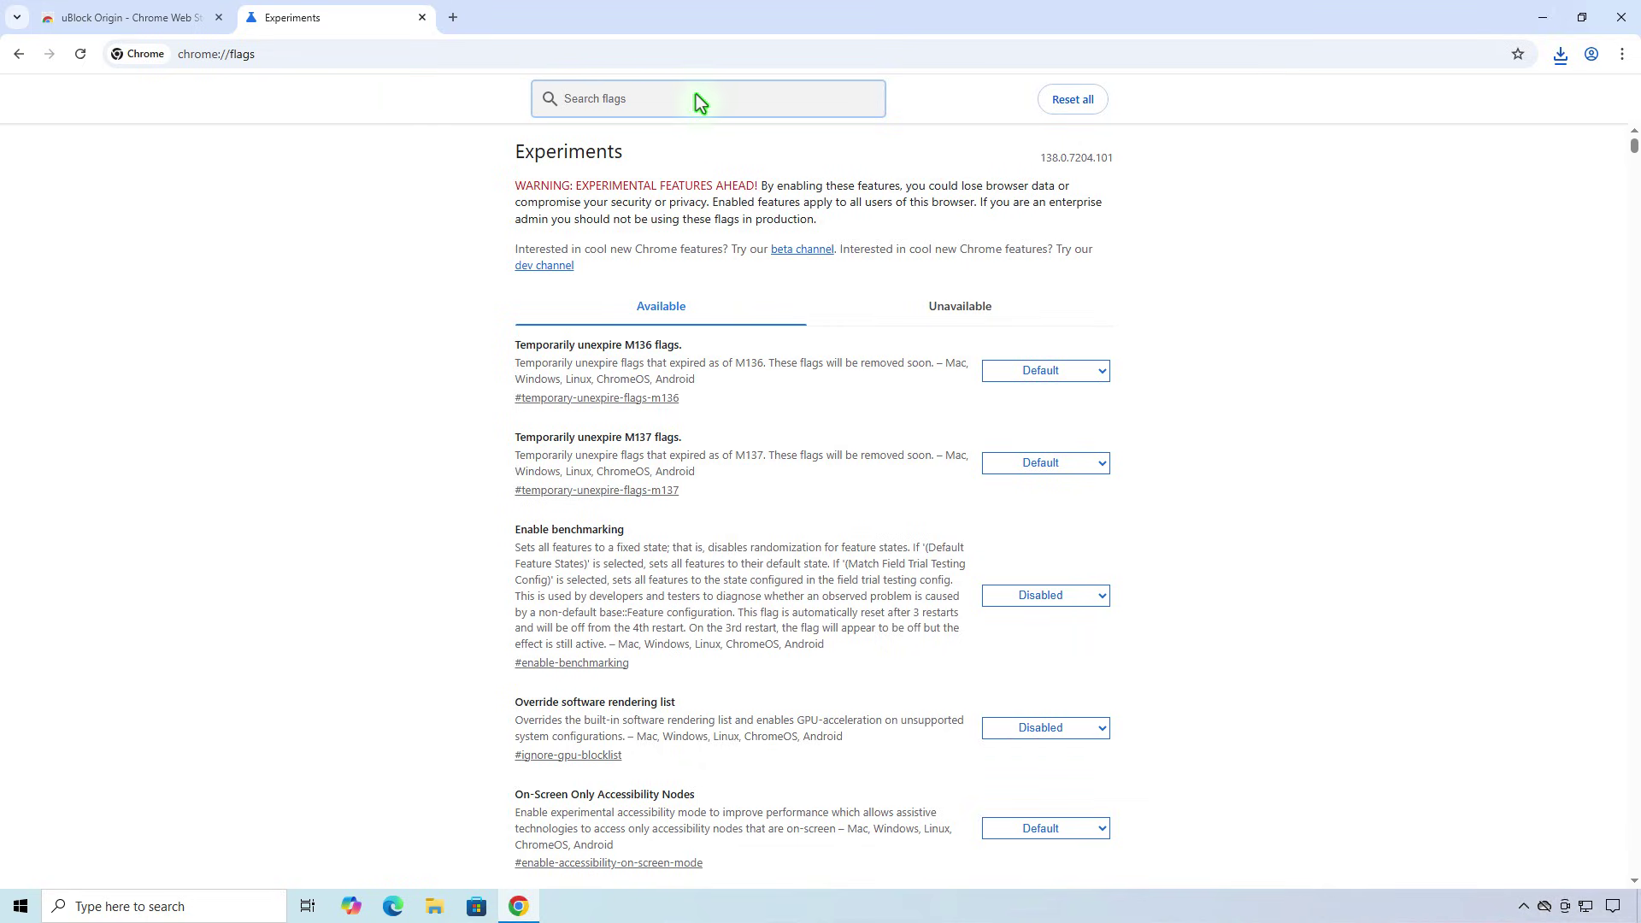
{"action": "type", "text": "mani"}
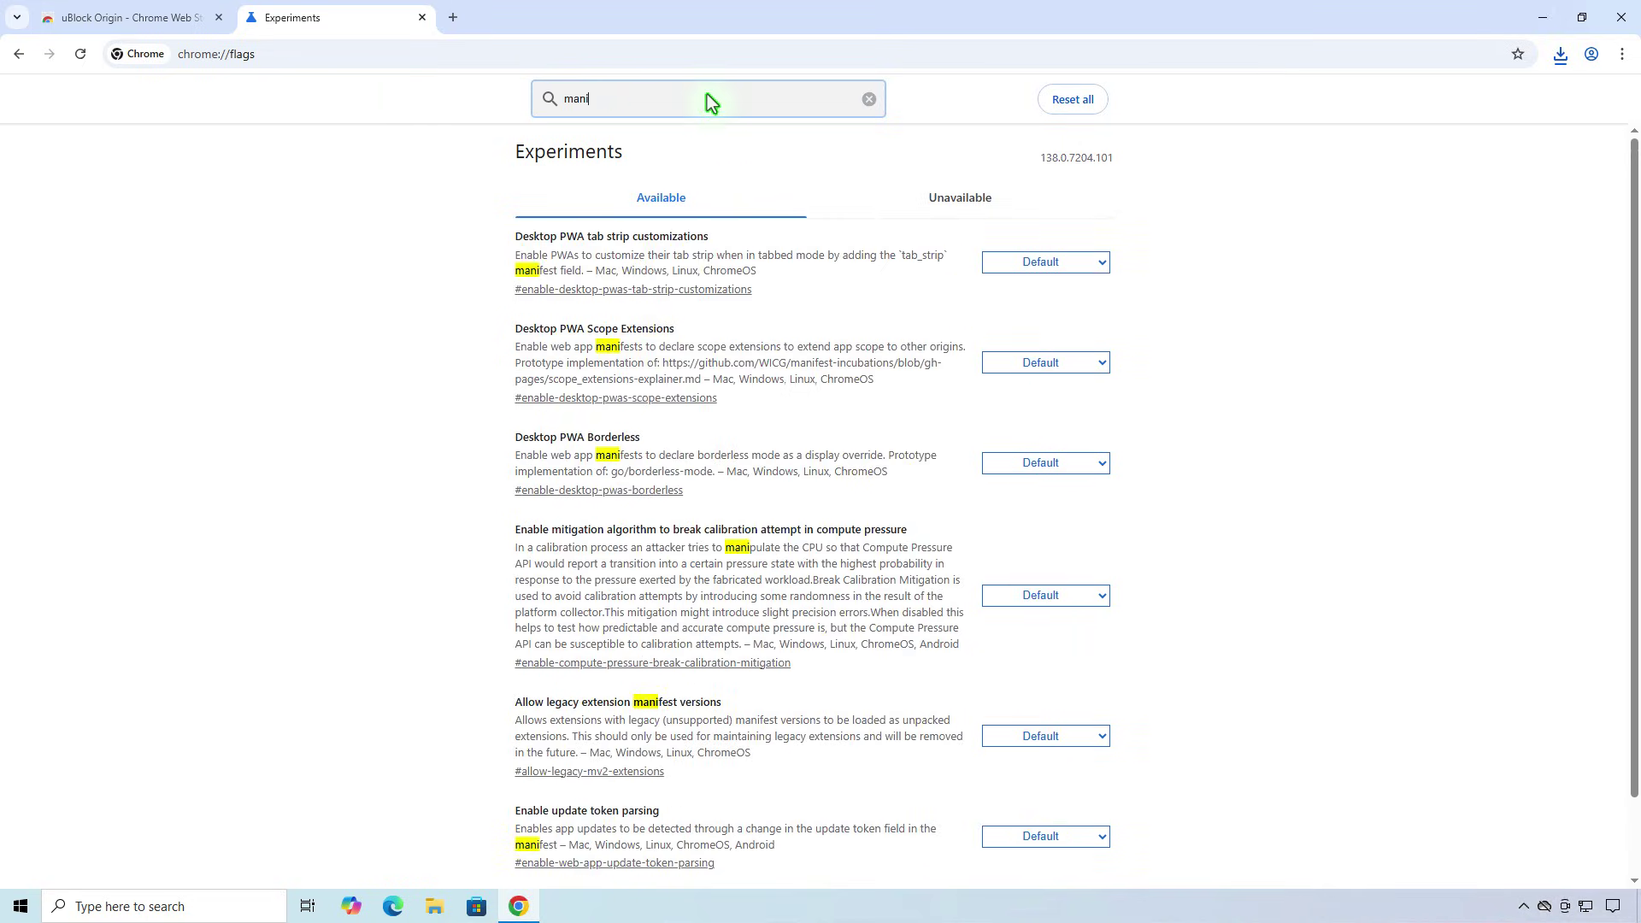
{"action": "type", "text": "fest"}
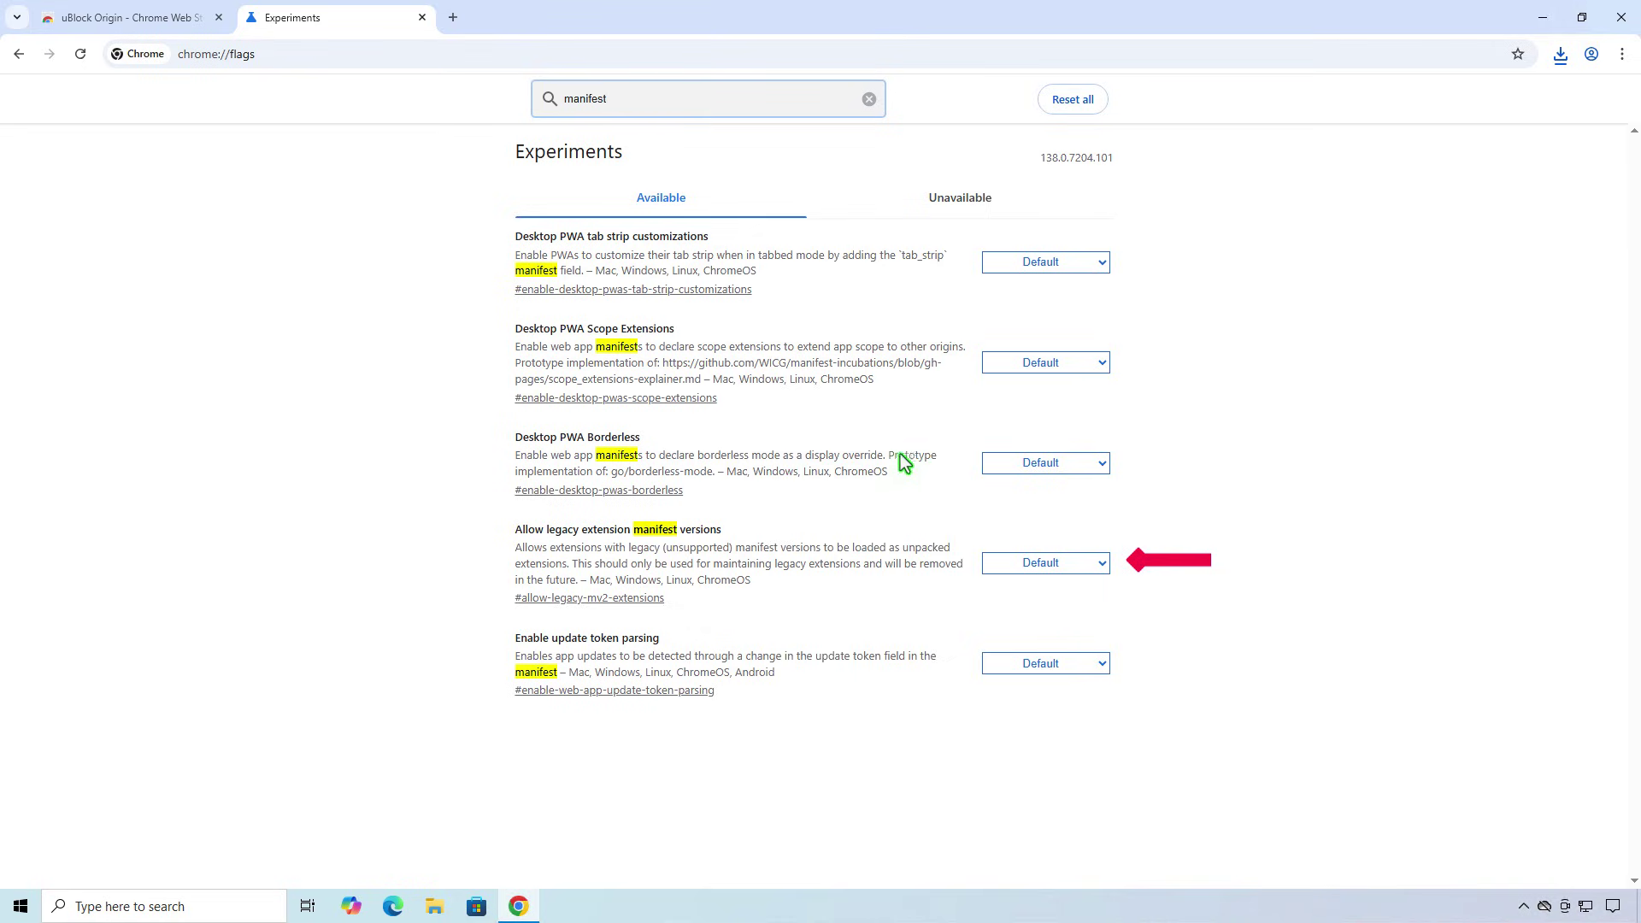
{"action": "left_click", "coordinate": [1063, 564]}
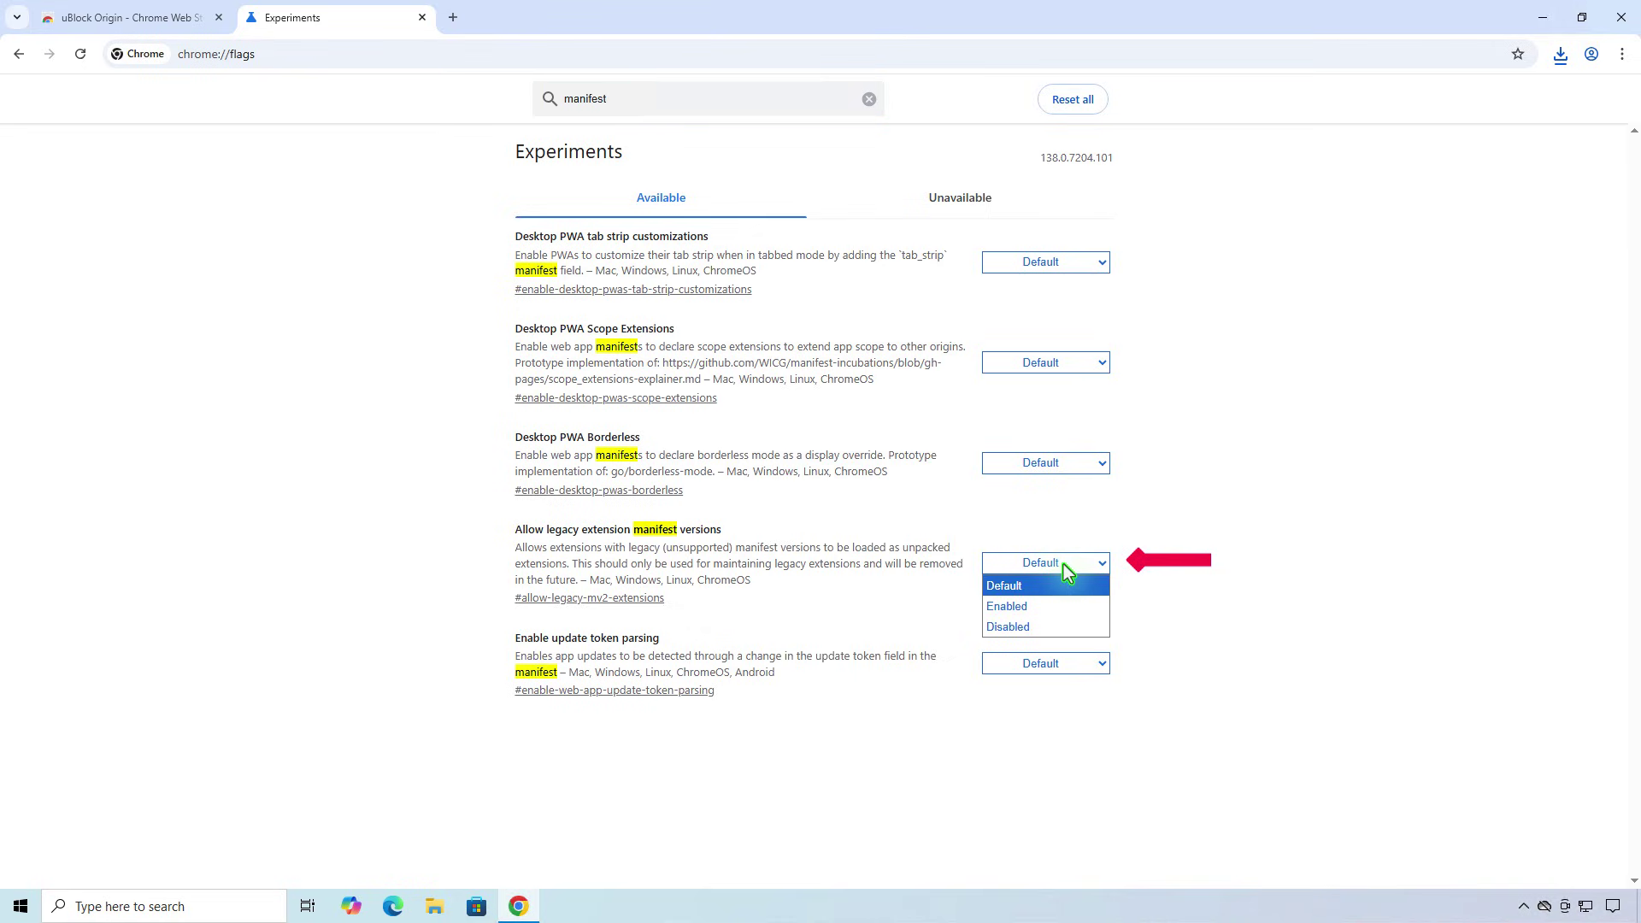
{"action": "left_click", "coordinate": [1074, 601]}
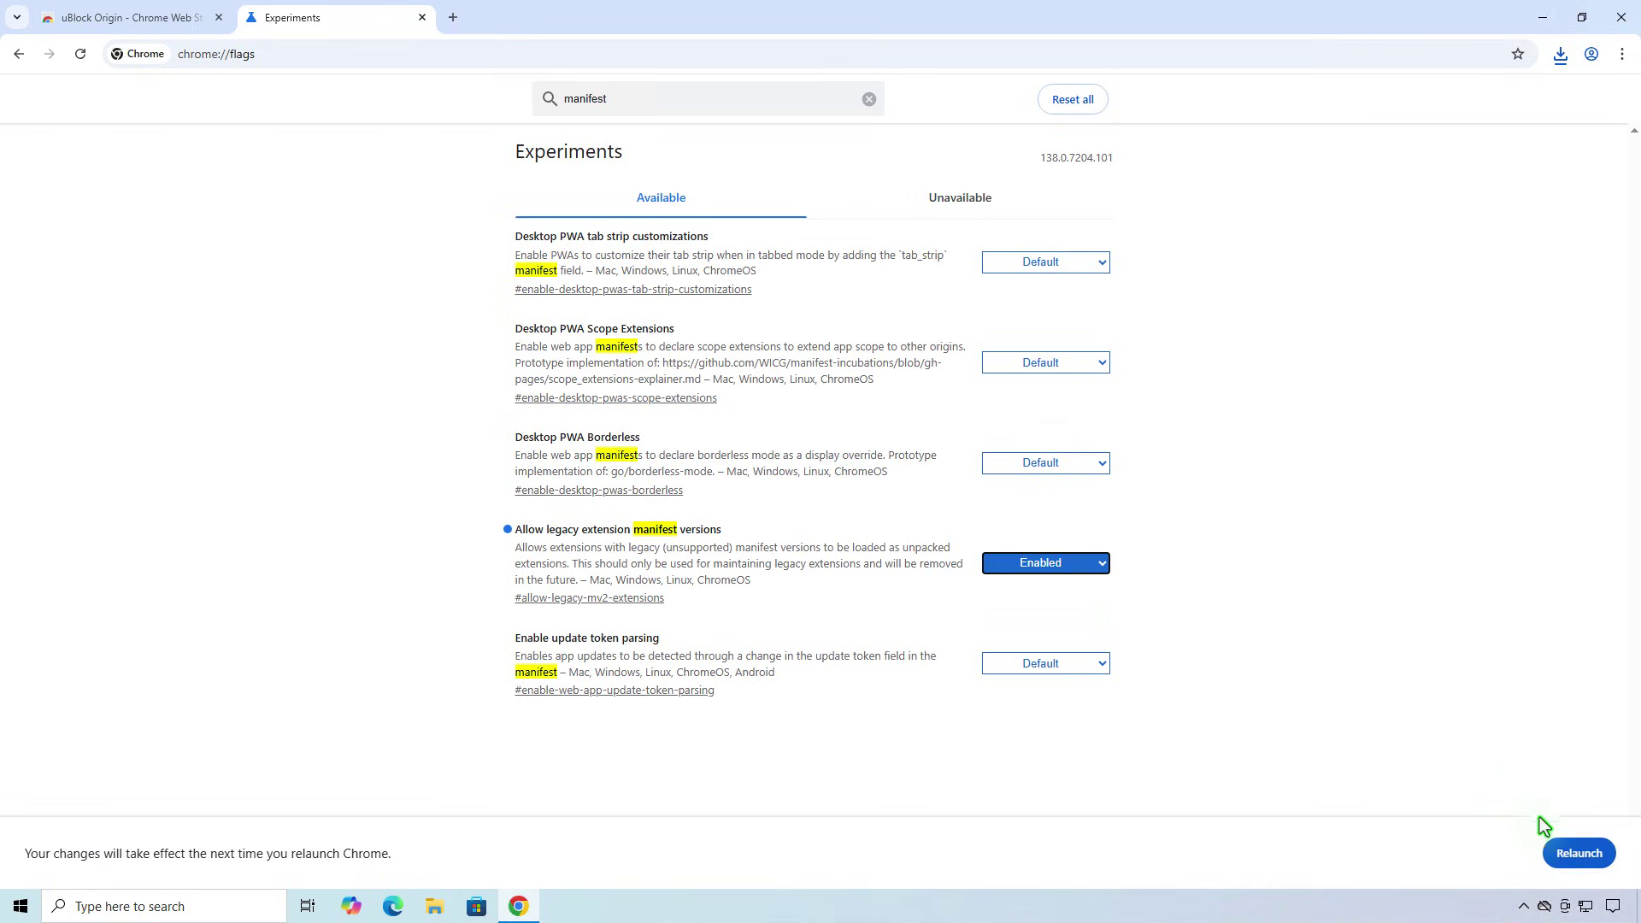
{"action": "left_click", "coordinate": [1578, 862]}
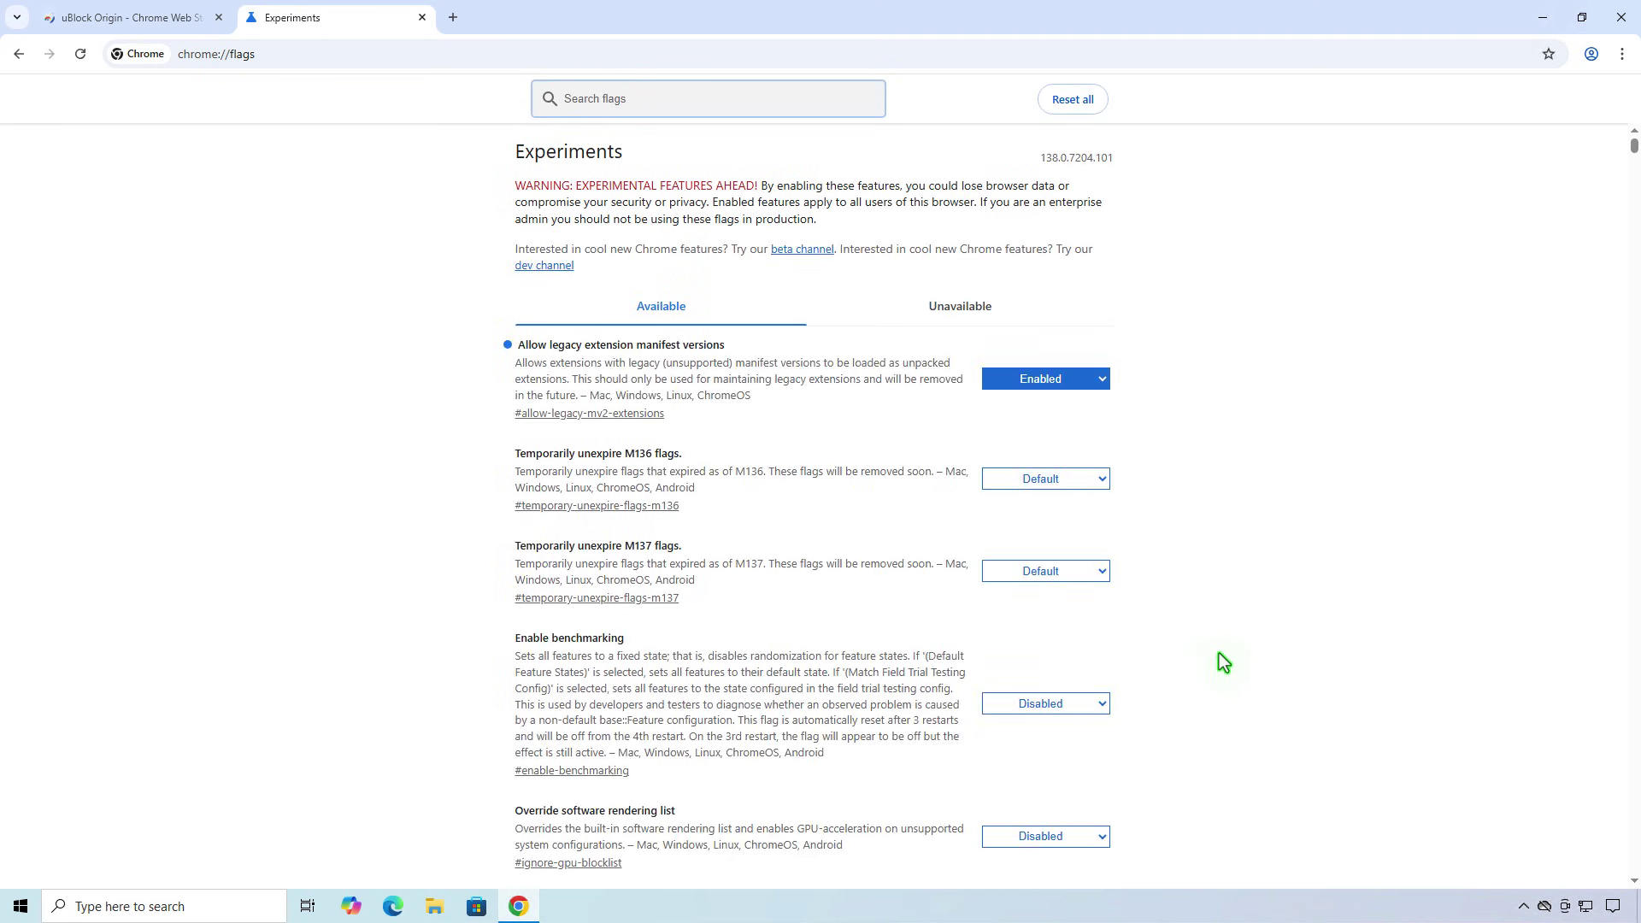
From uBlock Origin's GitHub 1.65.0 release assets, download uBlock0_1.65.0.chromium.zip
{"action": "left_click", "coordinate": [454, 18]}
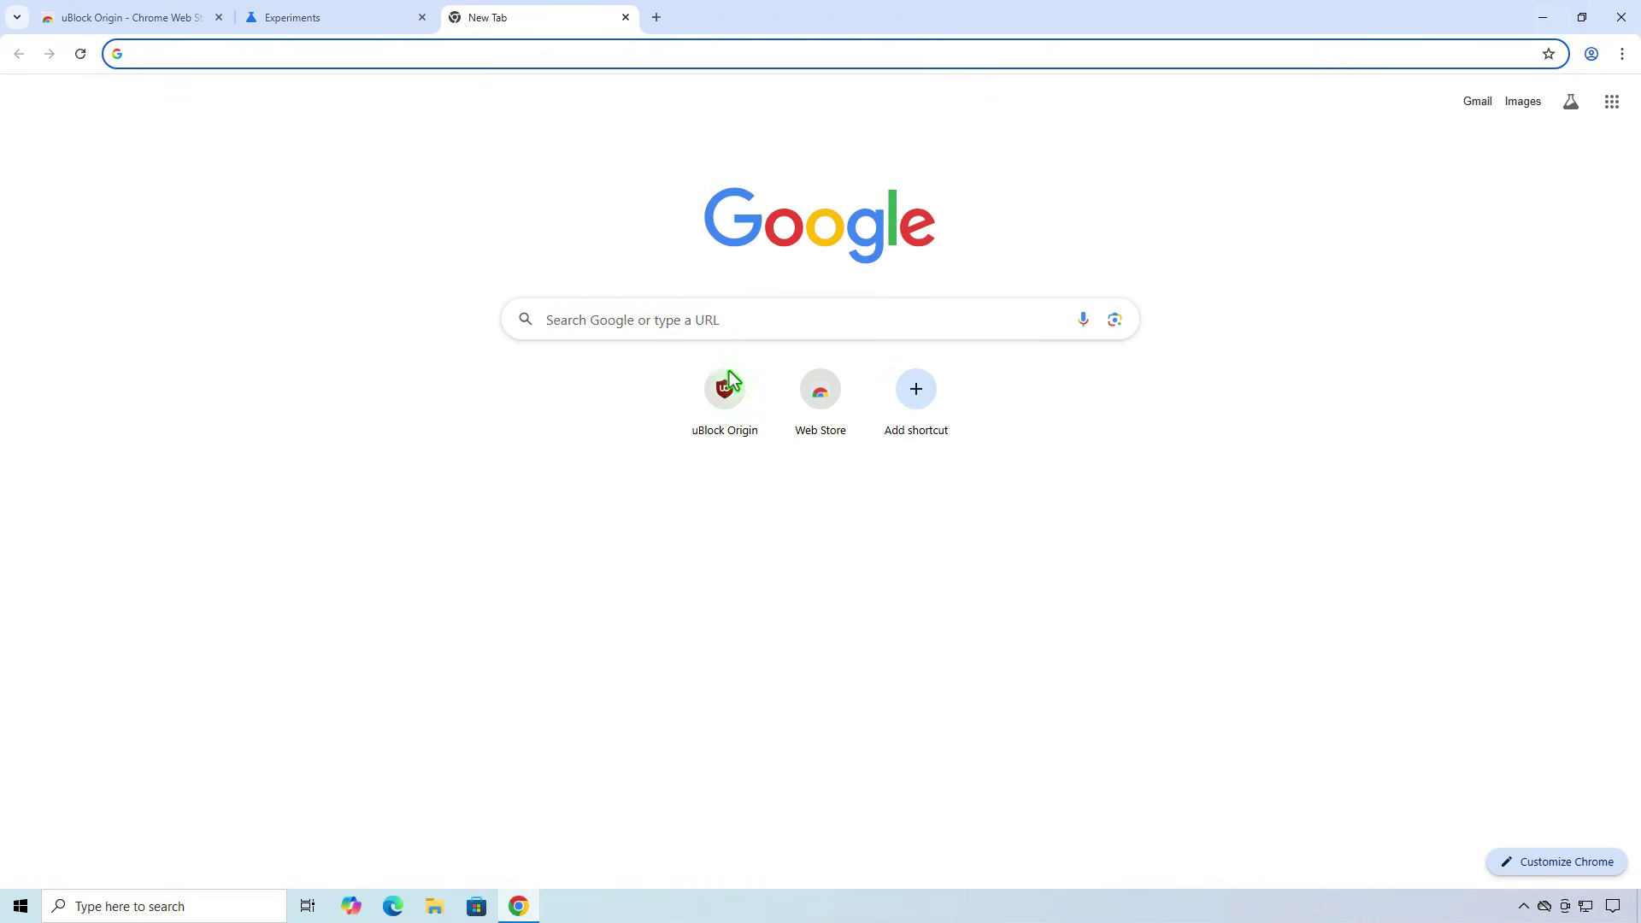
{"action": "left_click", "coordinate": [732, 397]}
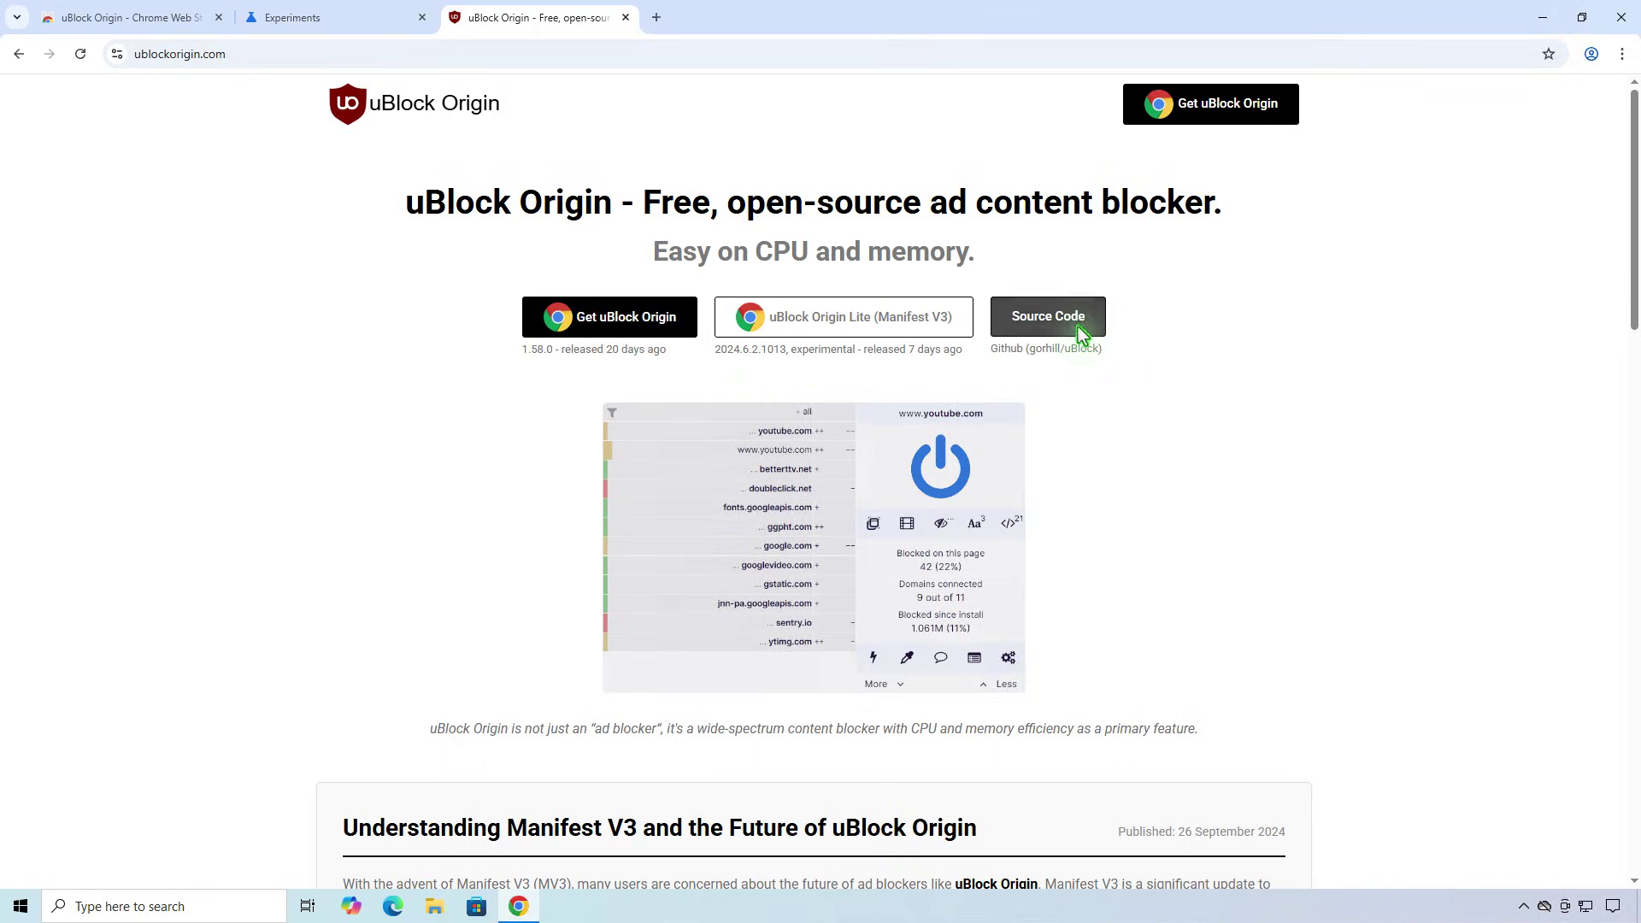
{"action": "left_click", "coordinate": [1079, 324]}
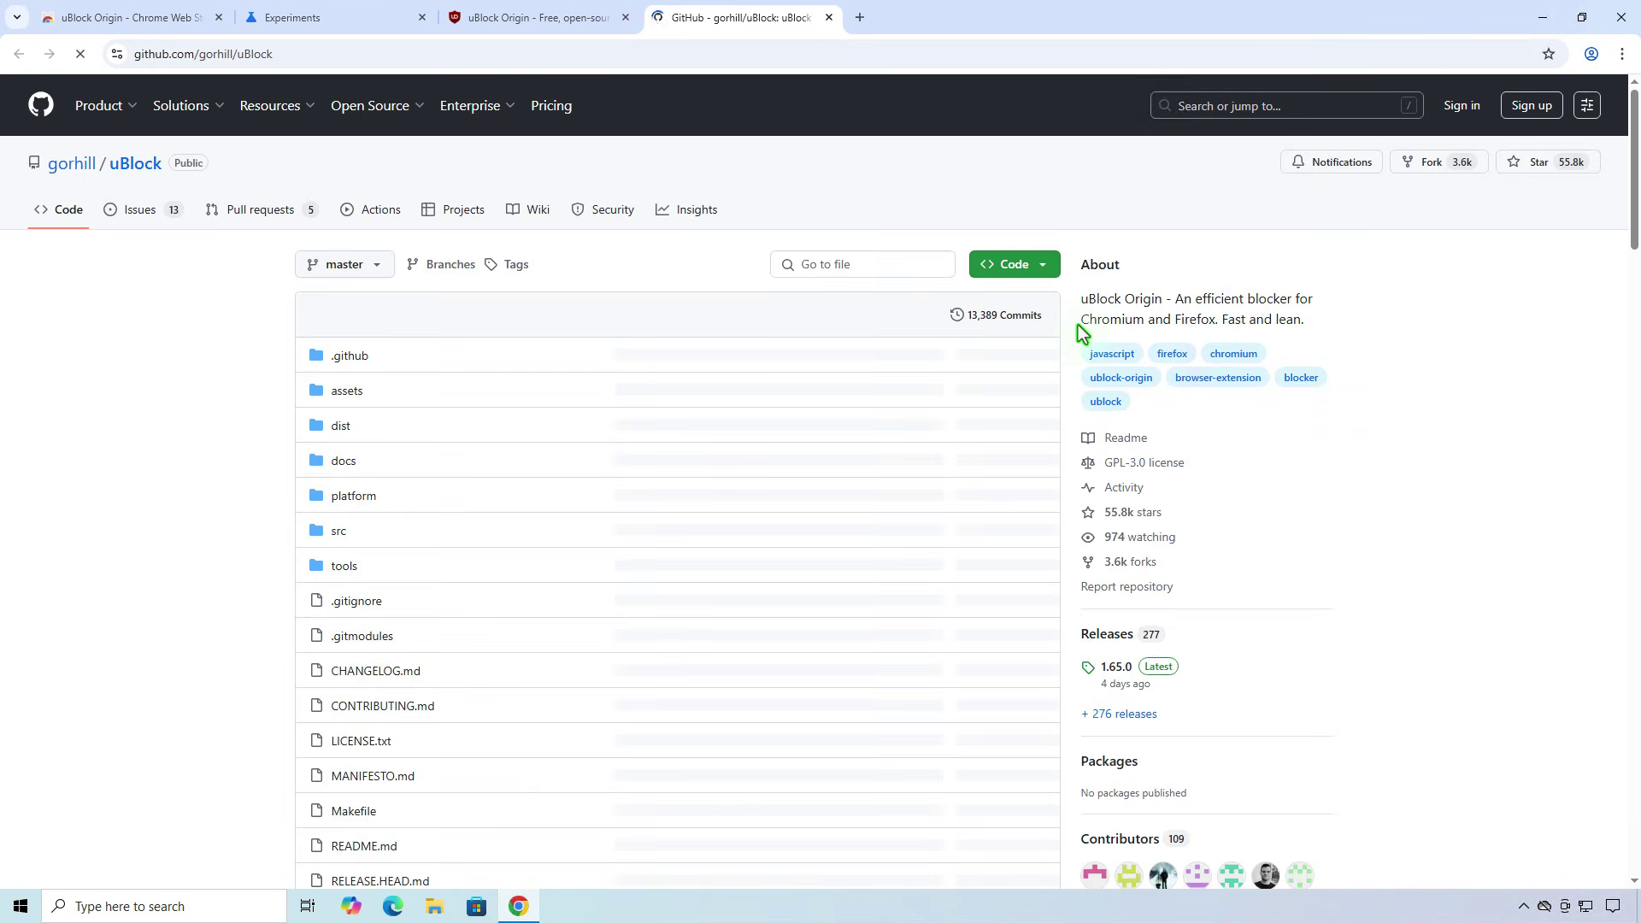
{"action": "left_click", "coordinate": [1137, 676]}
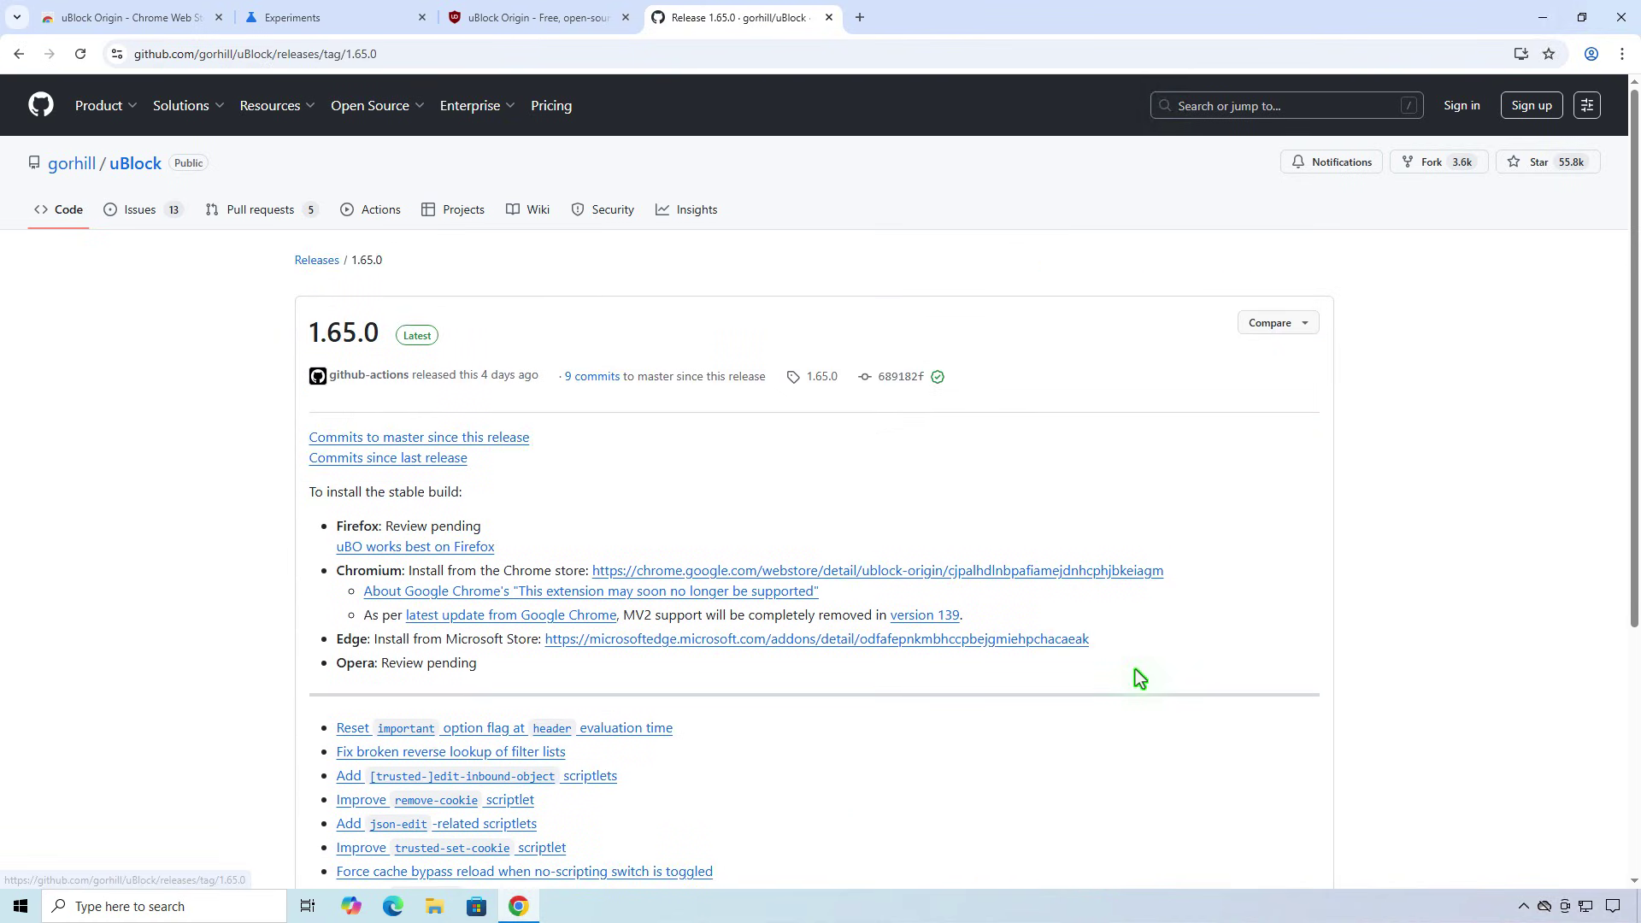
{"action": "scroll", "coordinate": [1137, 678], "scroll_direction": "down", "scroll_amount": 5}
{"action": "scroll", "coordinate": [1139, 678], "scroll_direction": "down", "scroll_amount": 1}
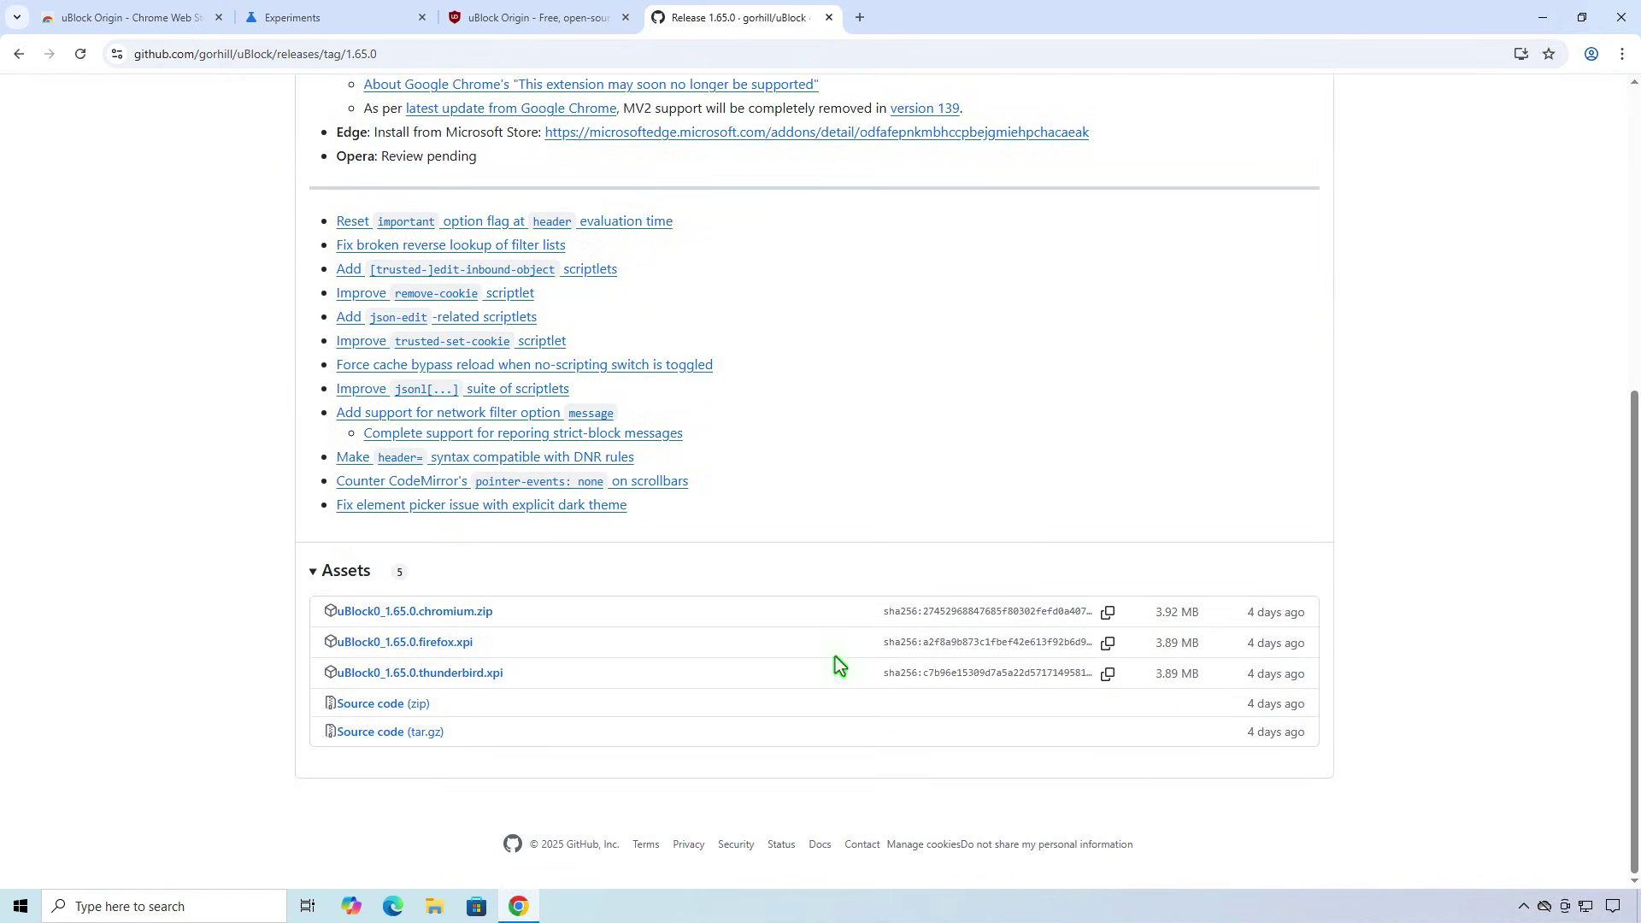
{"action": "left_click", "coordinate": [487, 619]}
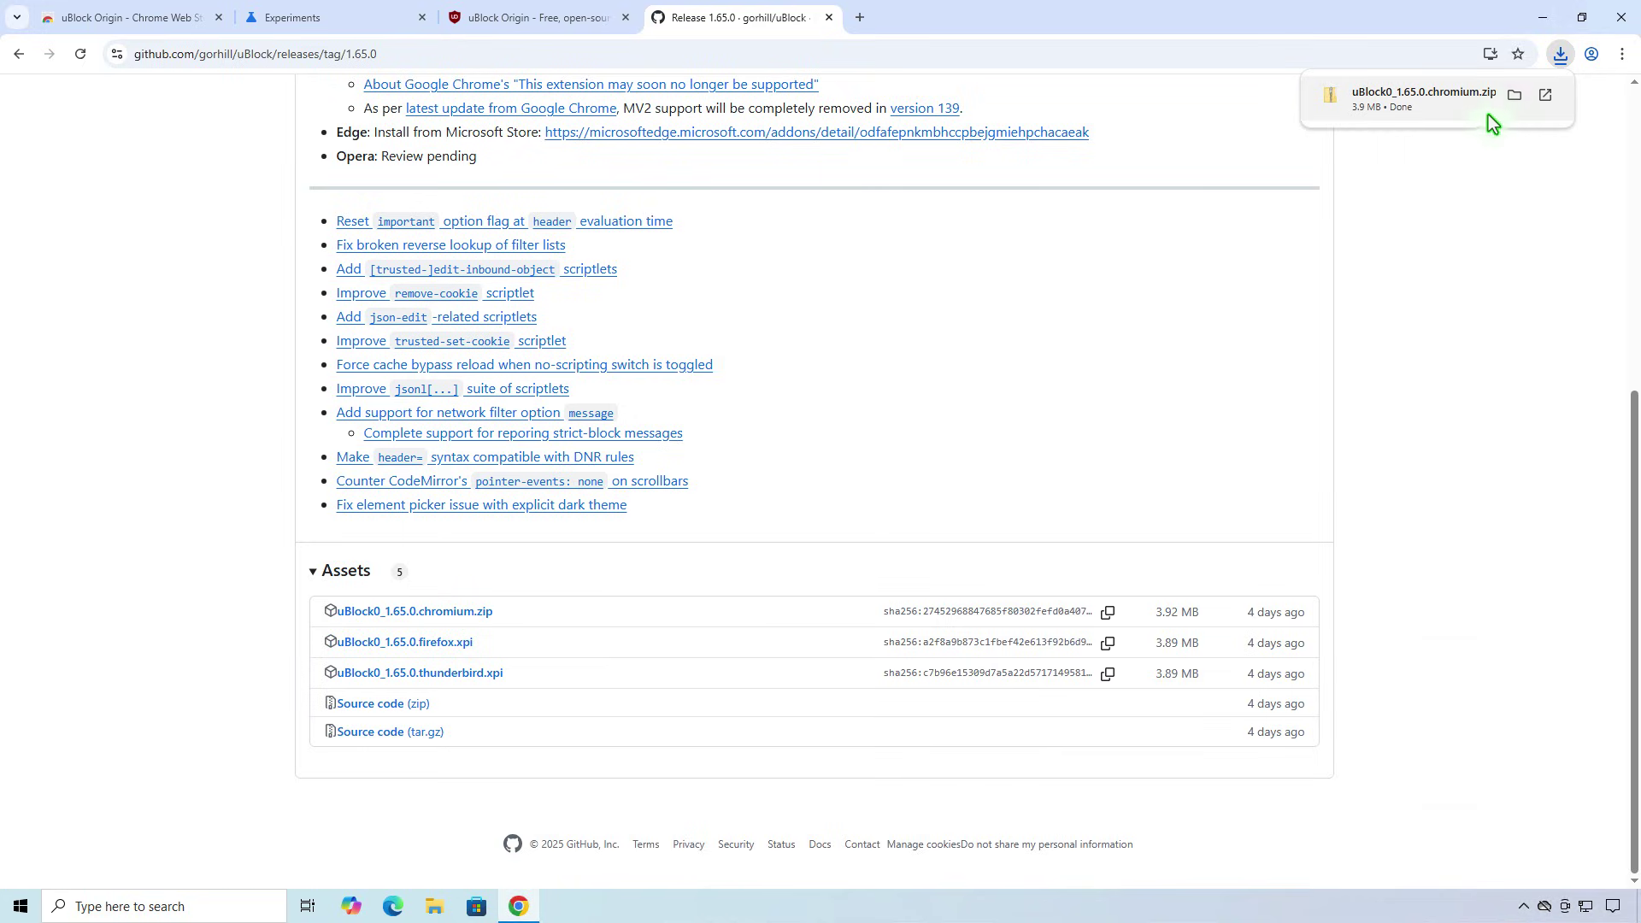
Extract uBlock0_1.65.0.chromium.zip in Downloads into its default folder
{"action": "left_click", "coordinate": [1515, 96]}
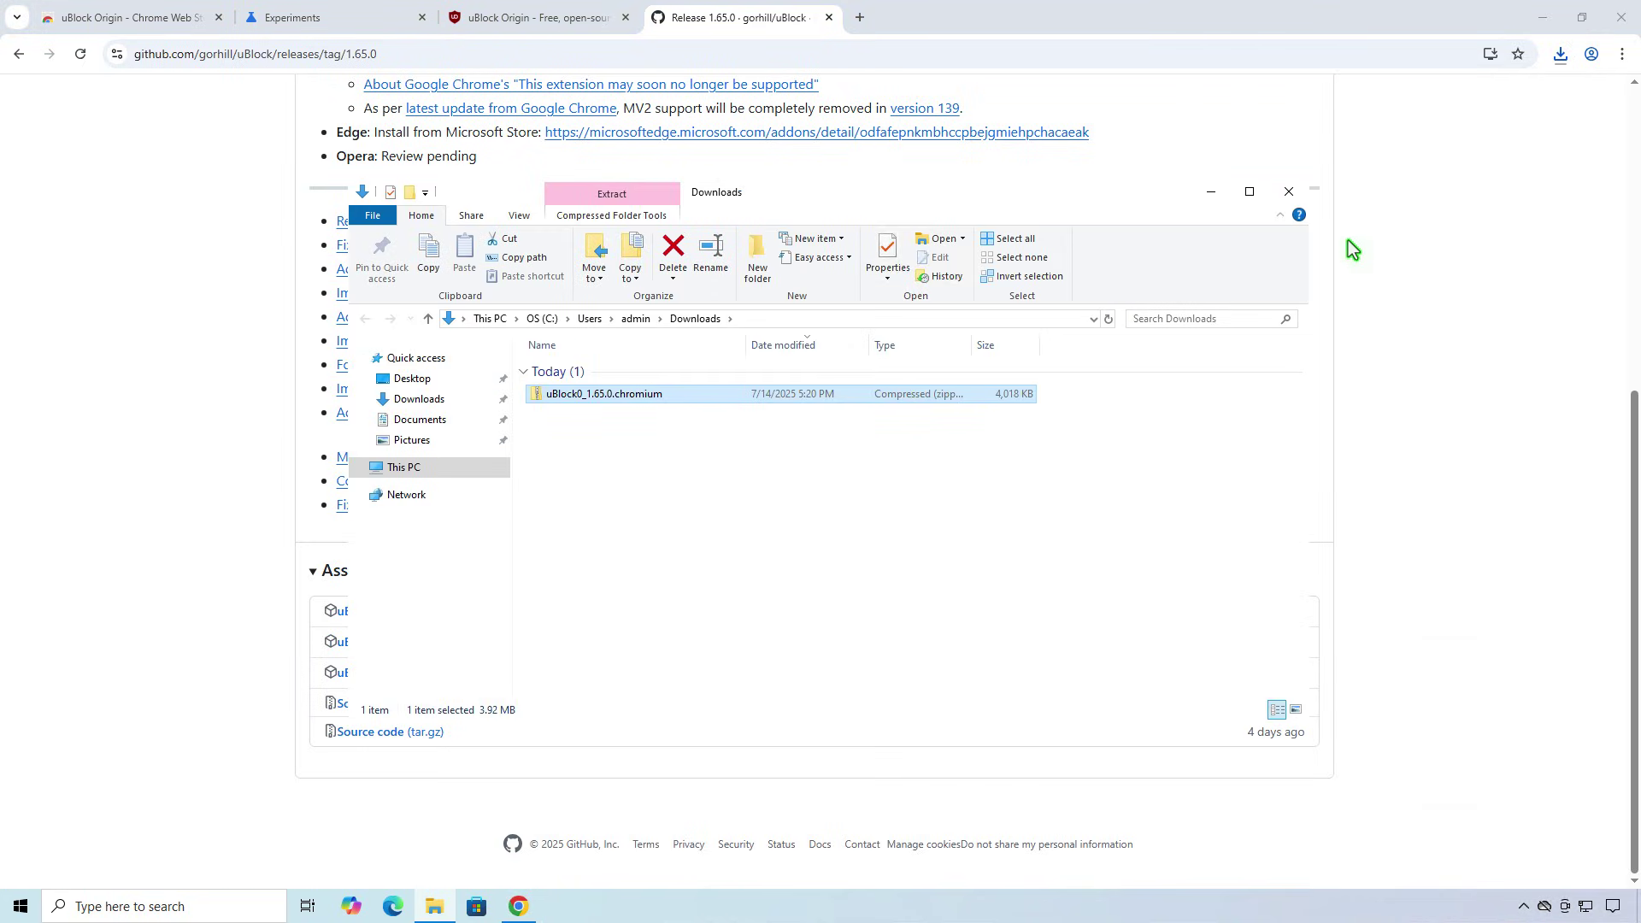
{"action": "right_click", "coordinate": [684, 396]}
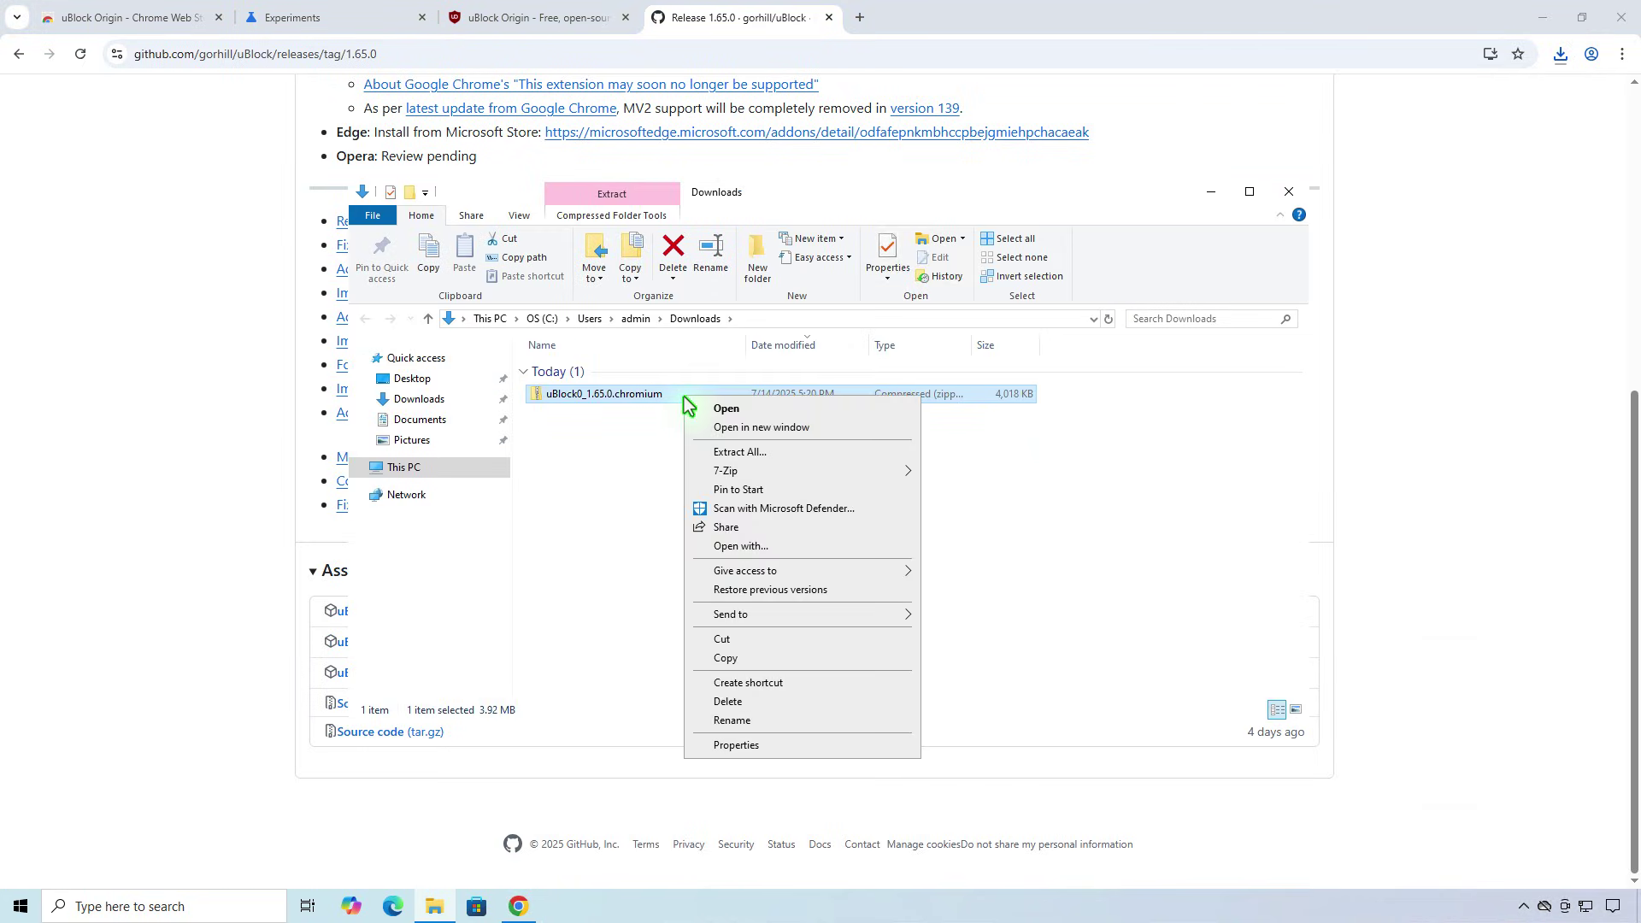
{"action": "left_click", "coordinate": [780, 451]}
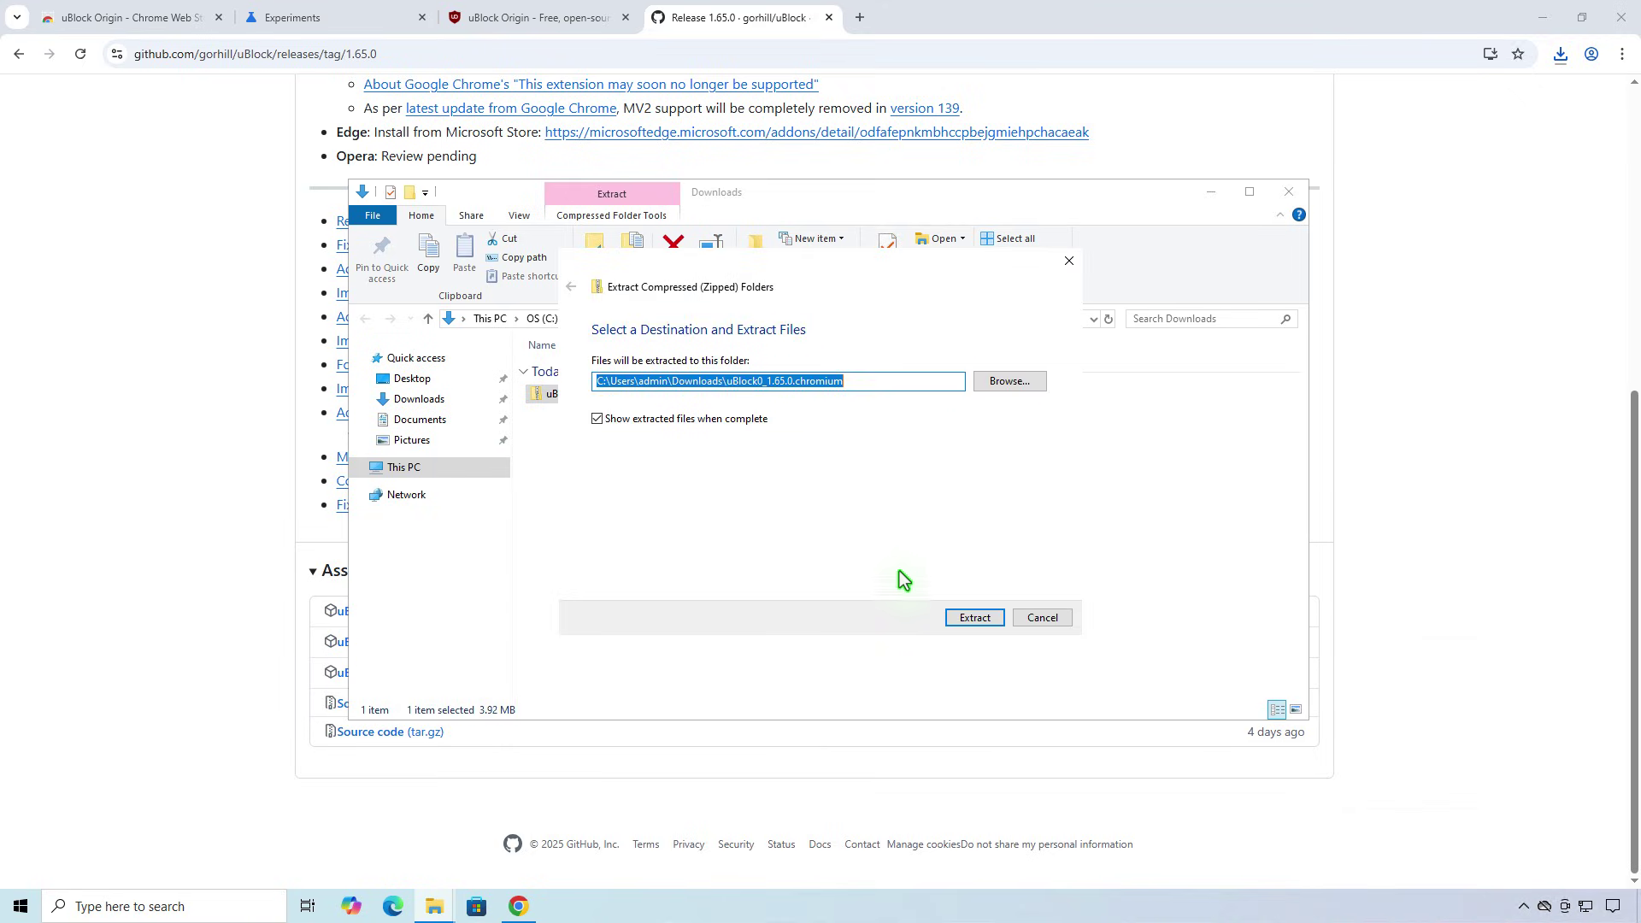
{"action": "left_click", "coordinate": [973, 618]}
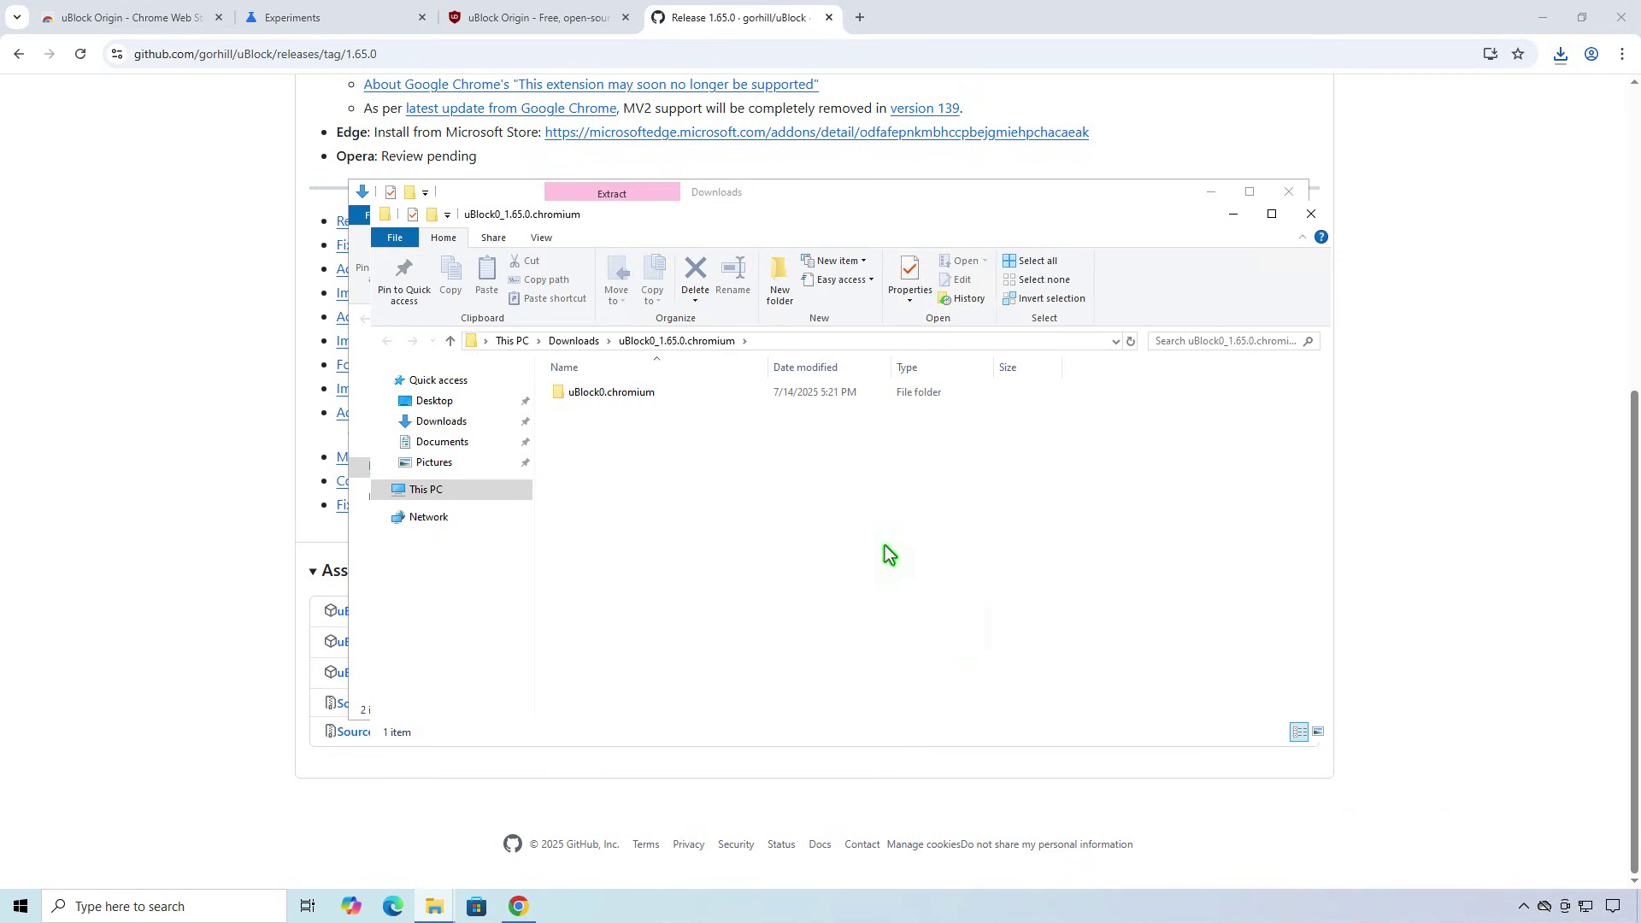
Check the extracted uBlock0.chromium folder, then close both Explorer windows
{"action": "double_click", "coordinate": [698, 390]}
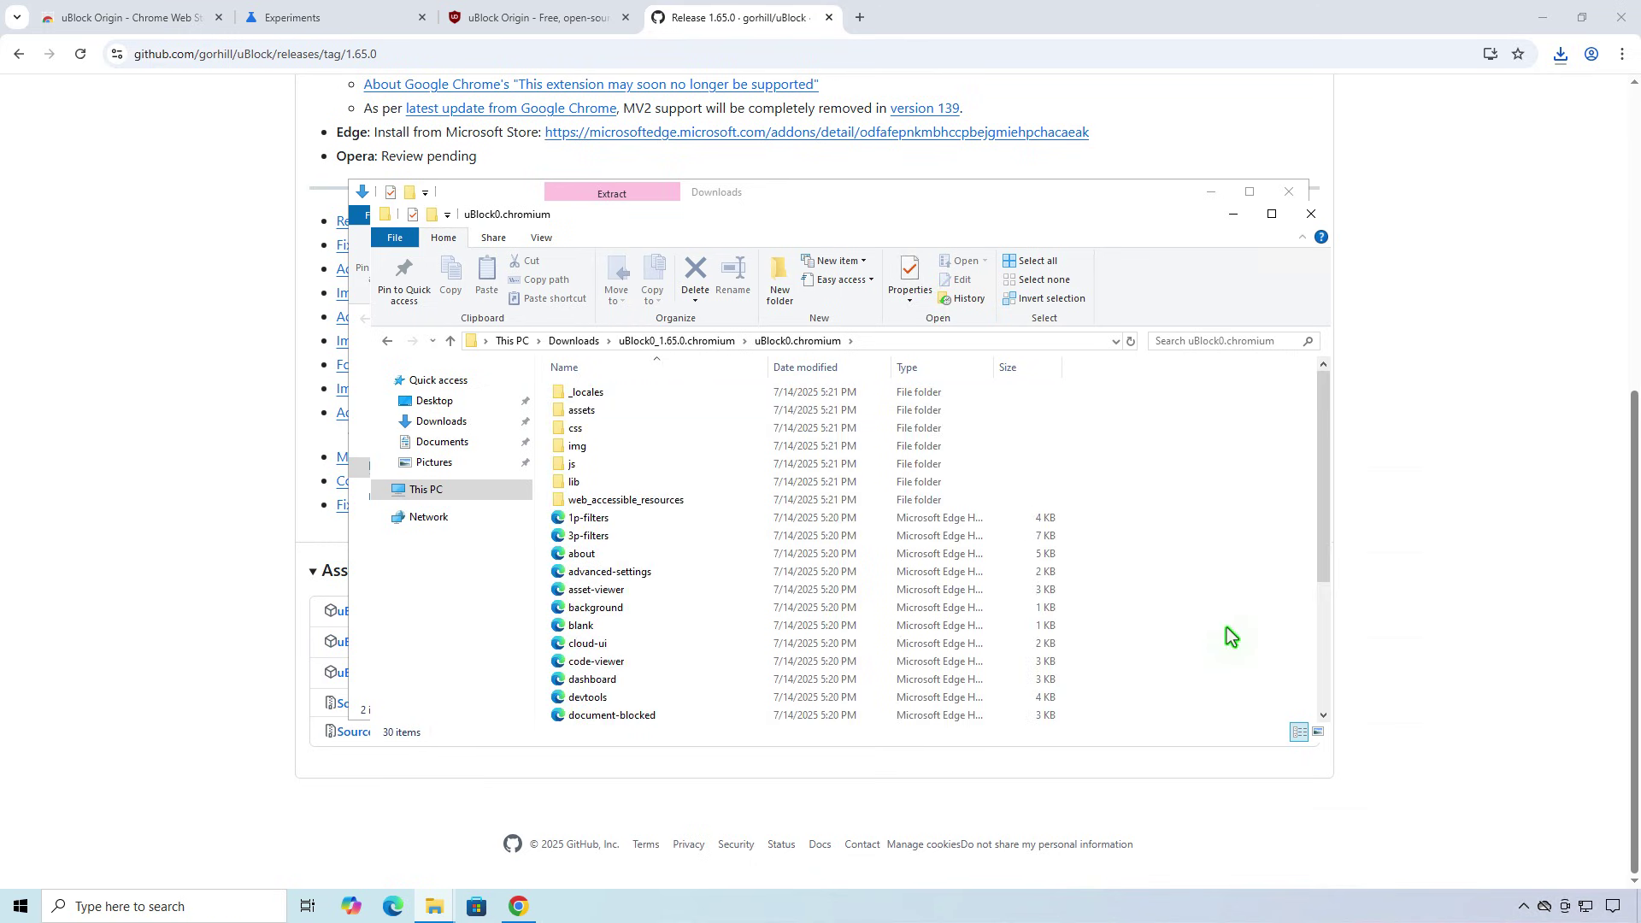
{"action": "left_click", "coordinate": [1310, 215]}
{"action": "left_click", "coordinate": [1291, 192]}
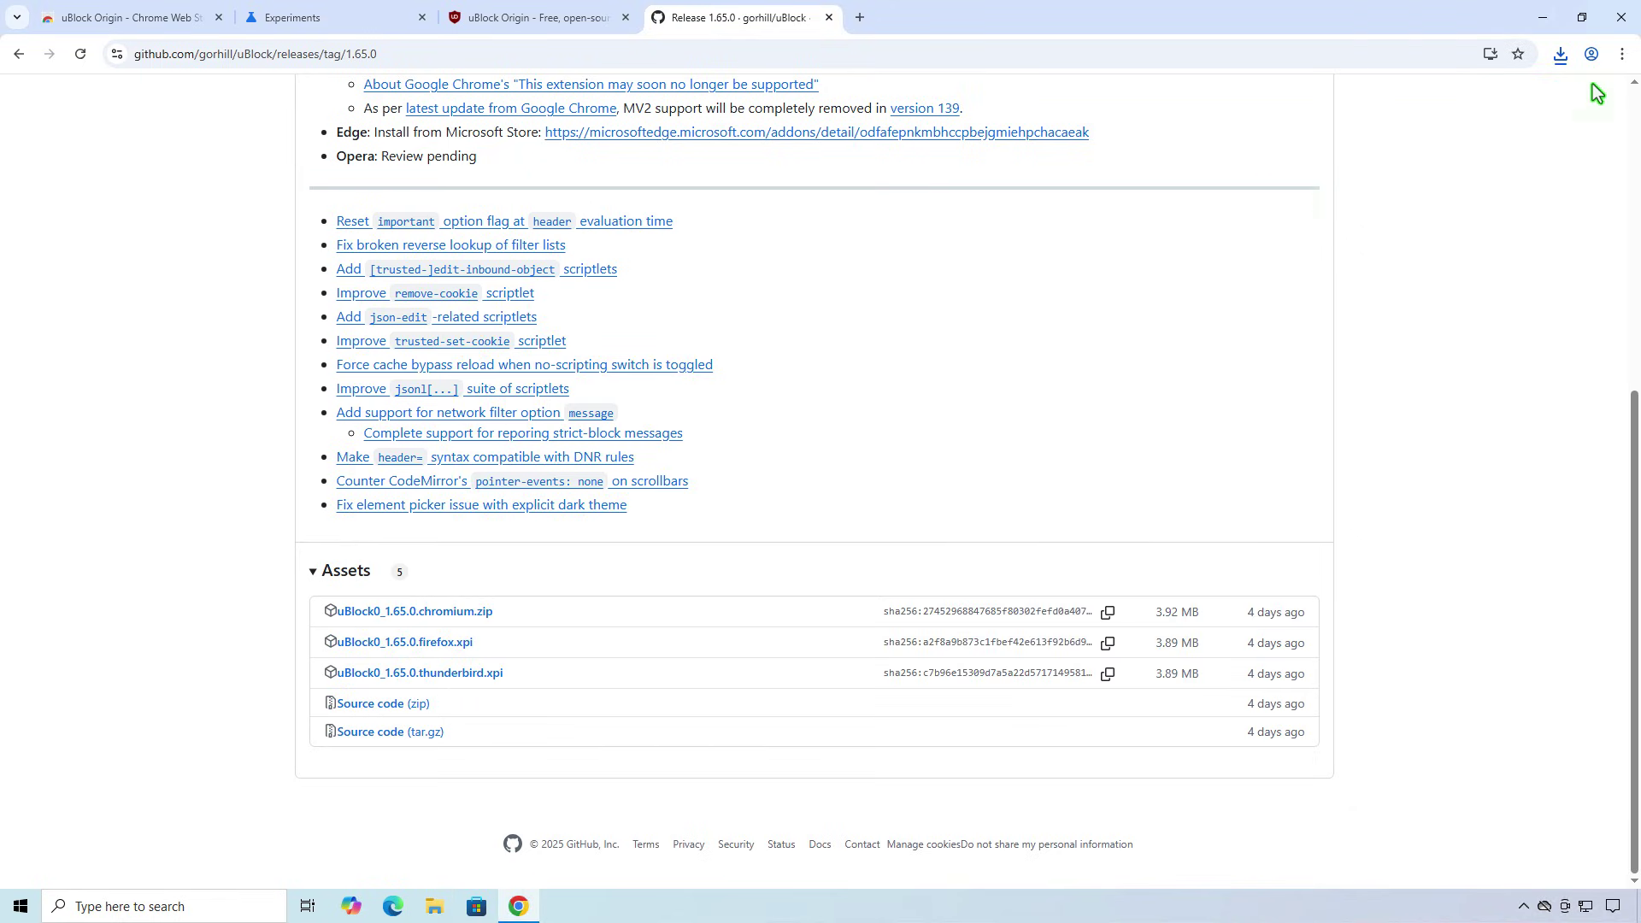
Go to Manage Extensions from the Chrome menu and switch on Developer mode
{"action": "left_click", "coordinate": [1622, 54]}
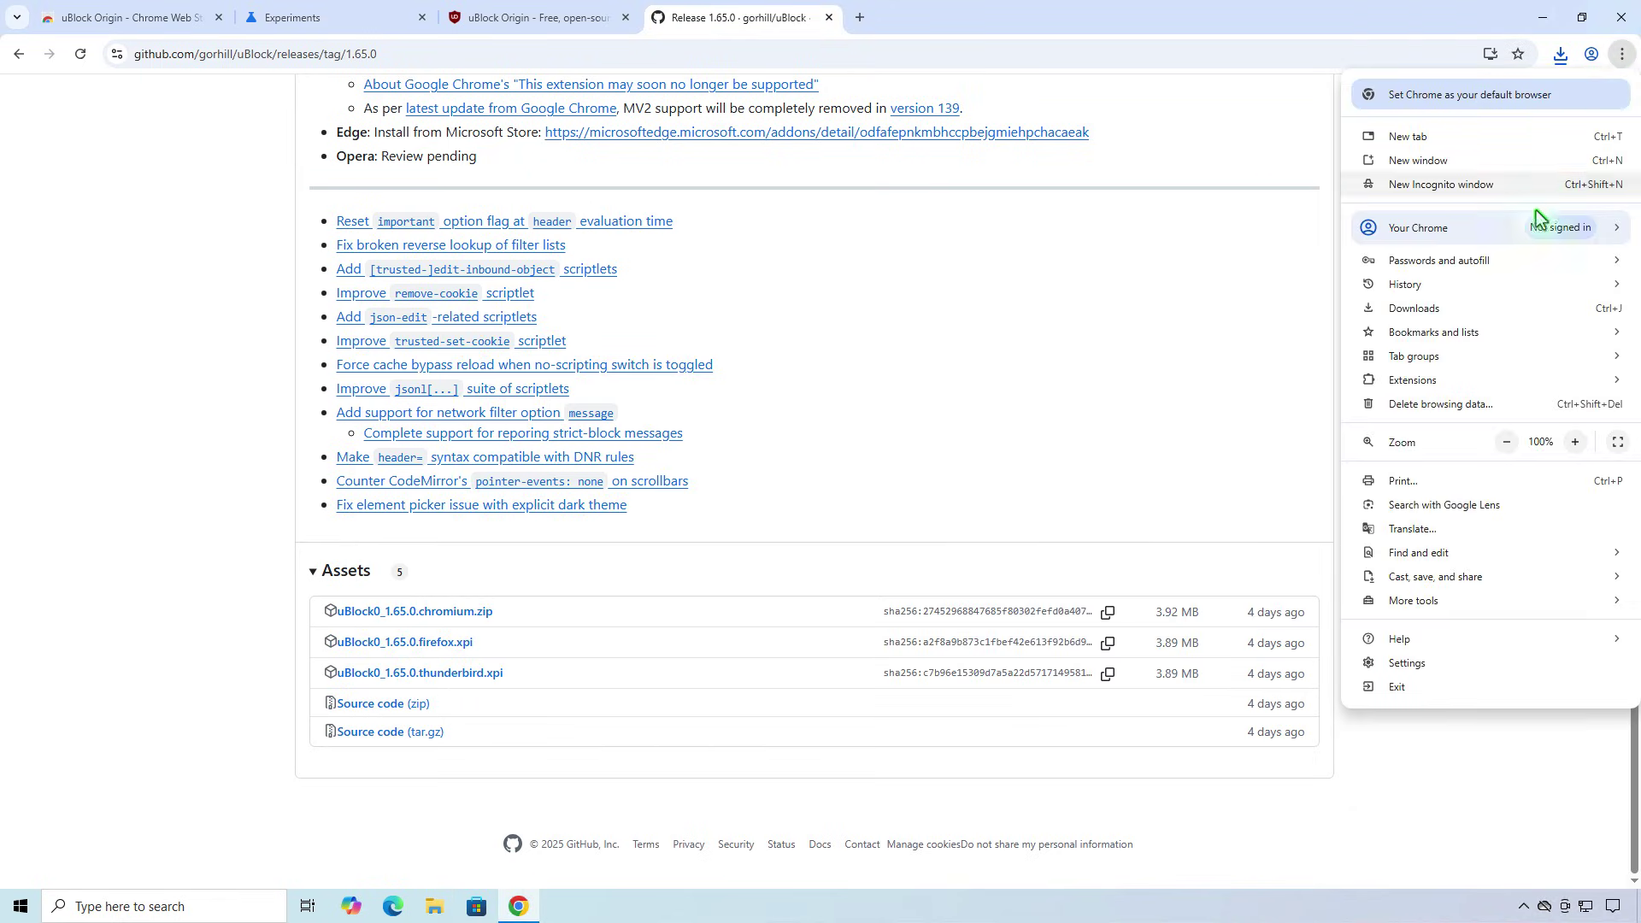
{"action": "mouse_move", "coordinate": [1470, 380]}
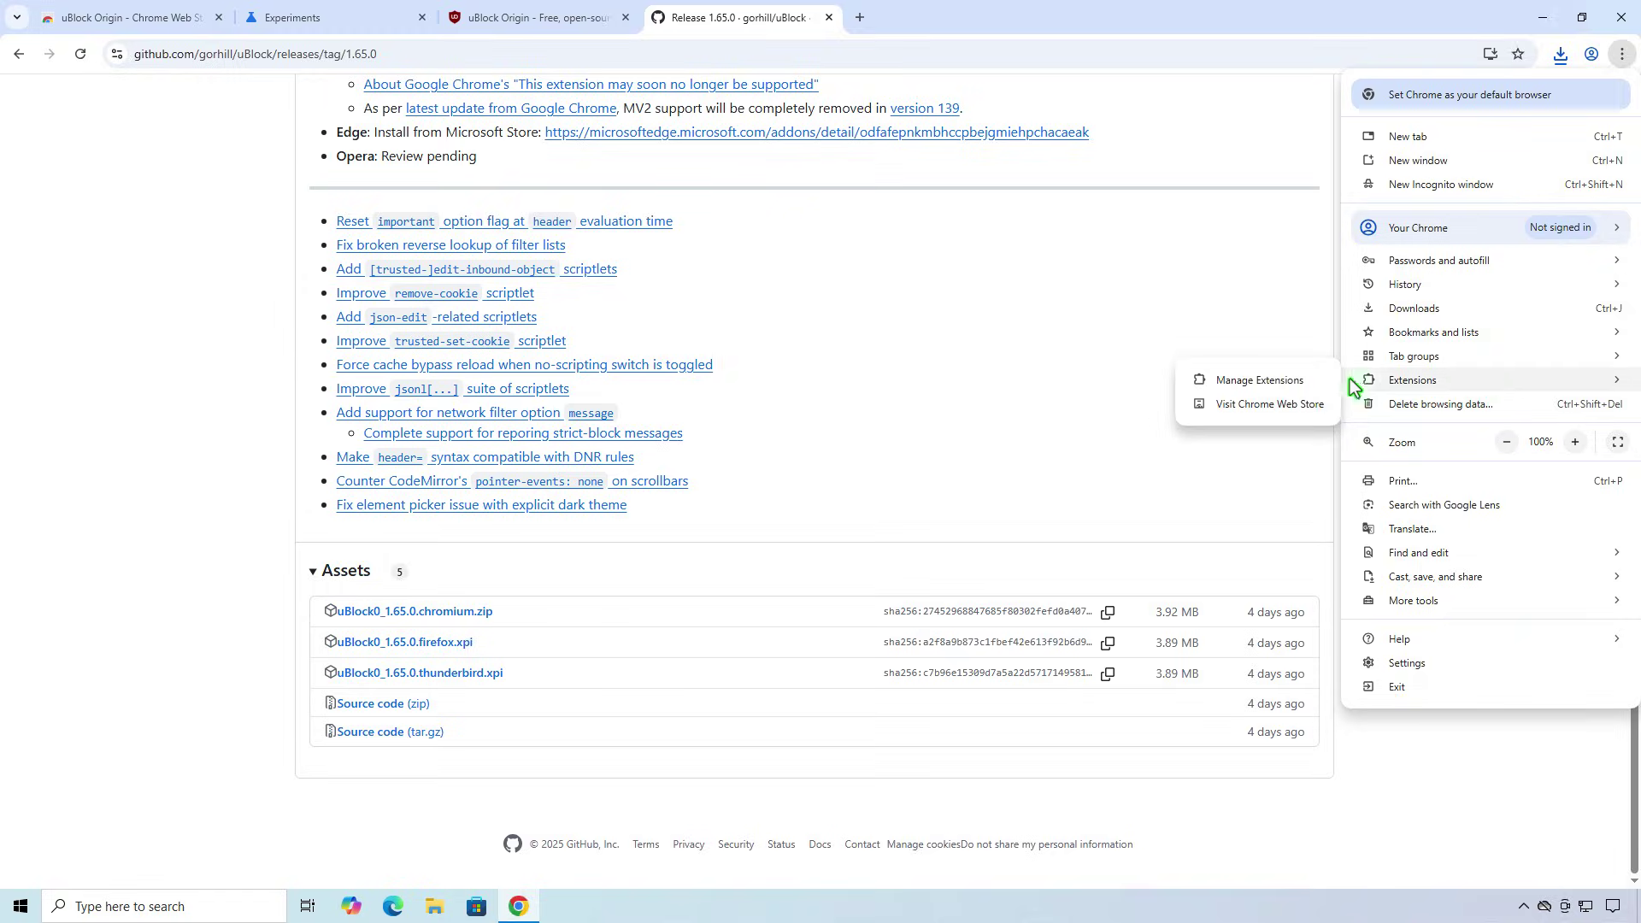
{"action": "left_click", "coordinate": [1310, 381]}
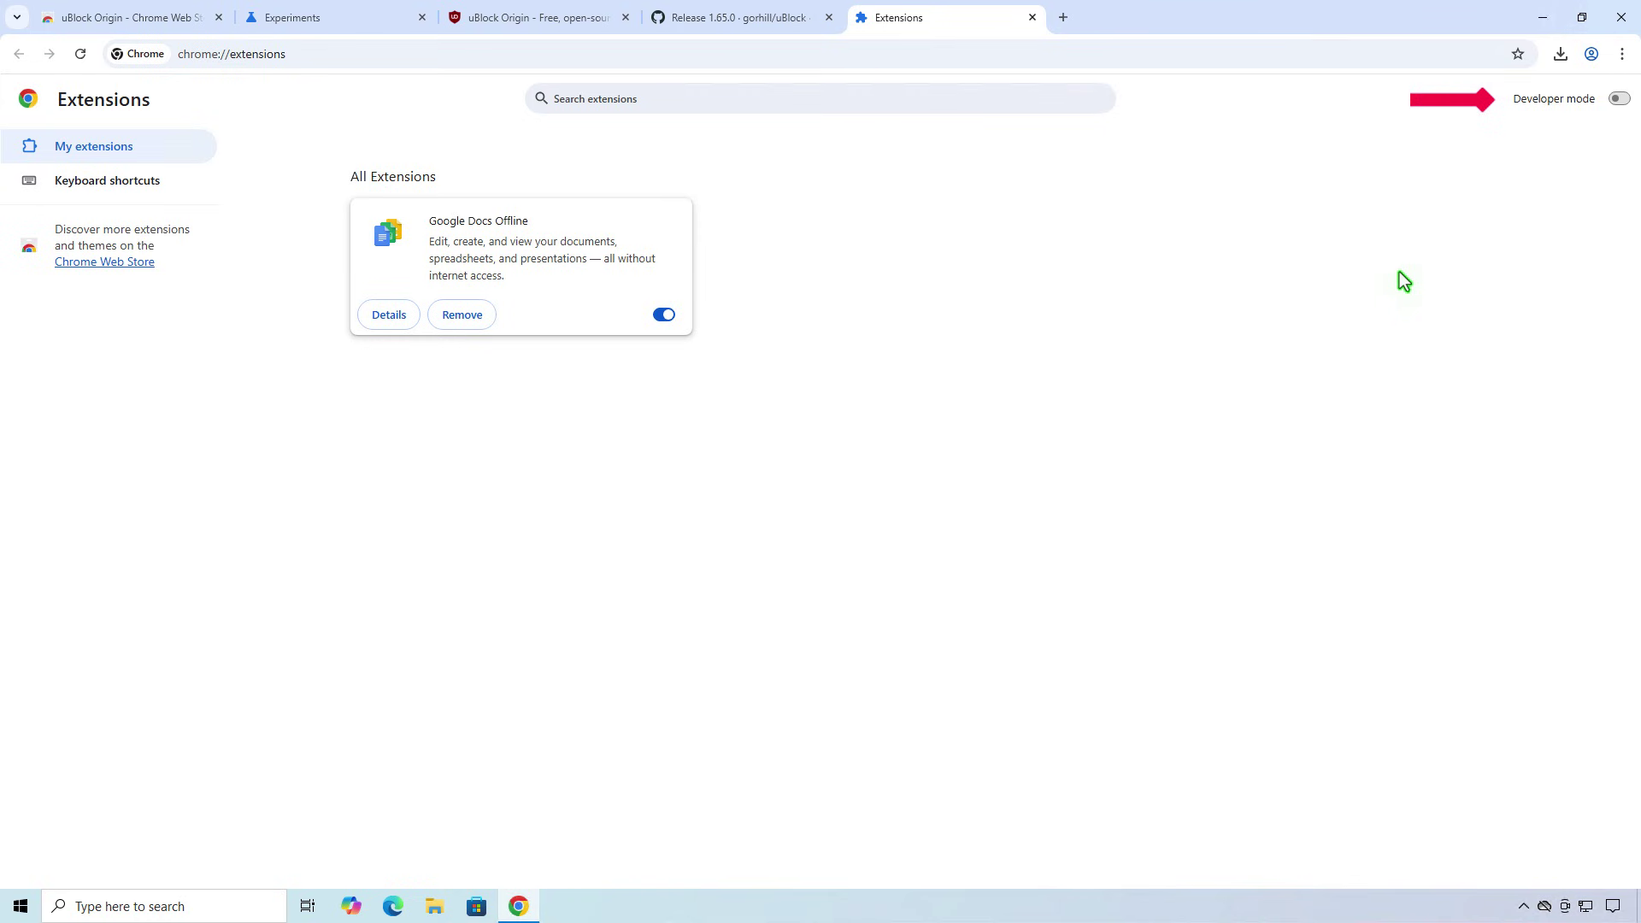
{"action": "left_click", "coordinate": [1620, 101]}
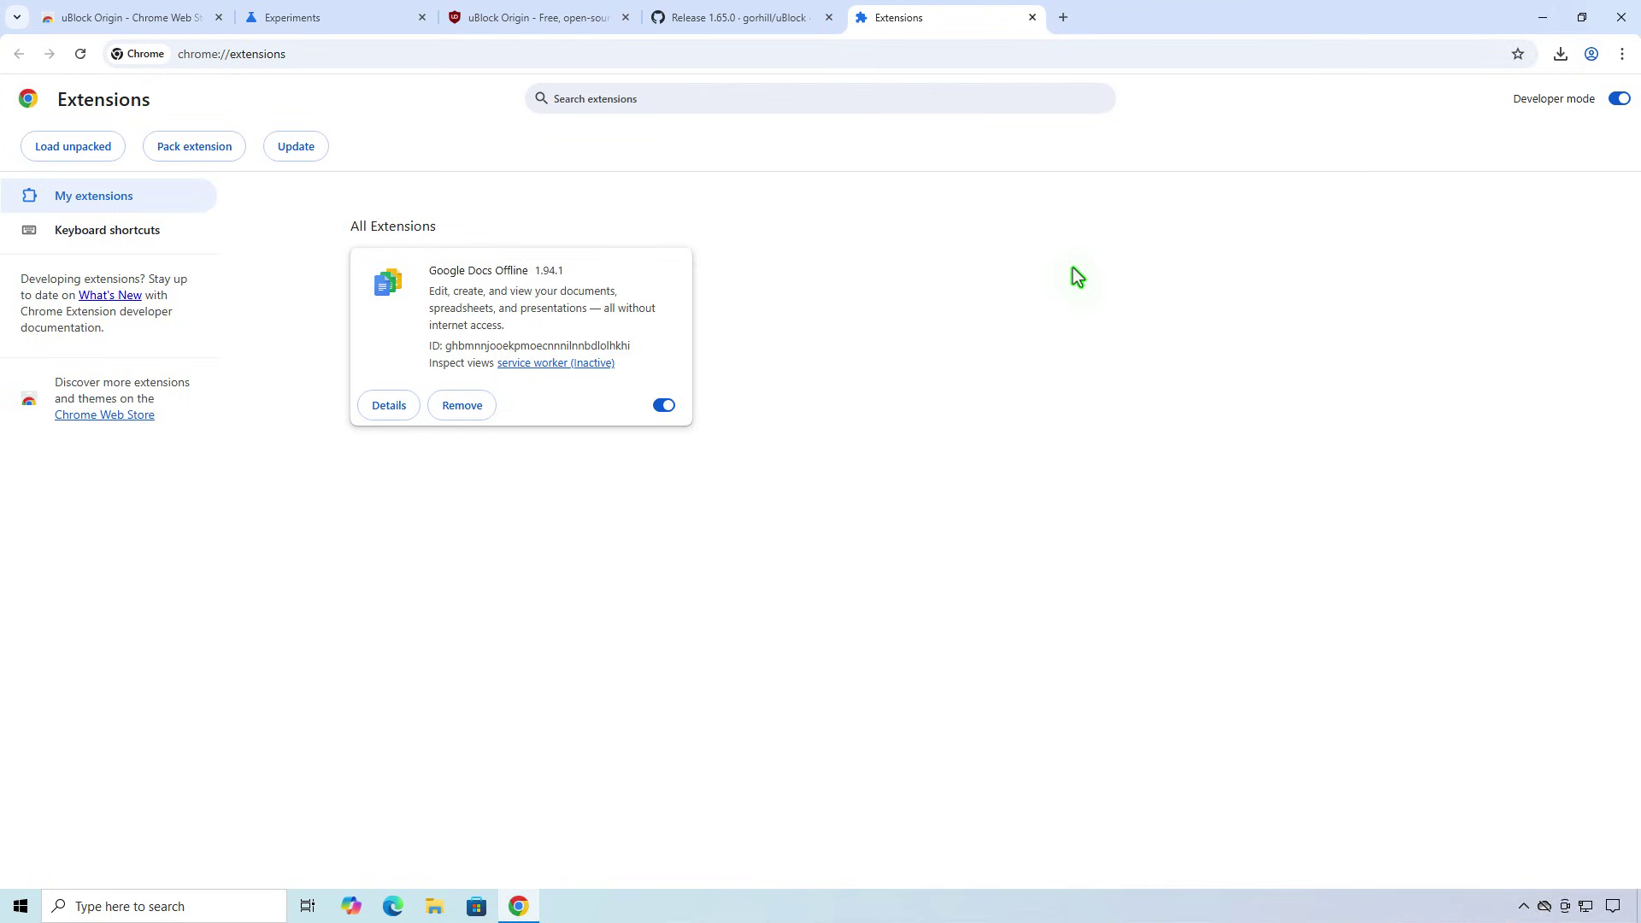
Load Downloads\uBlock0_1.65.0.chromium\uBlock0.chromium as an unpacked extension
{"action": "left_click", "coordinate": [101, 147]}
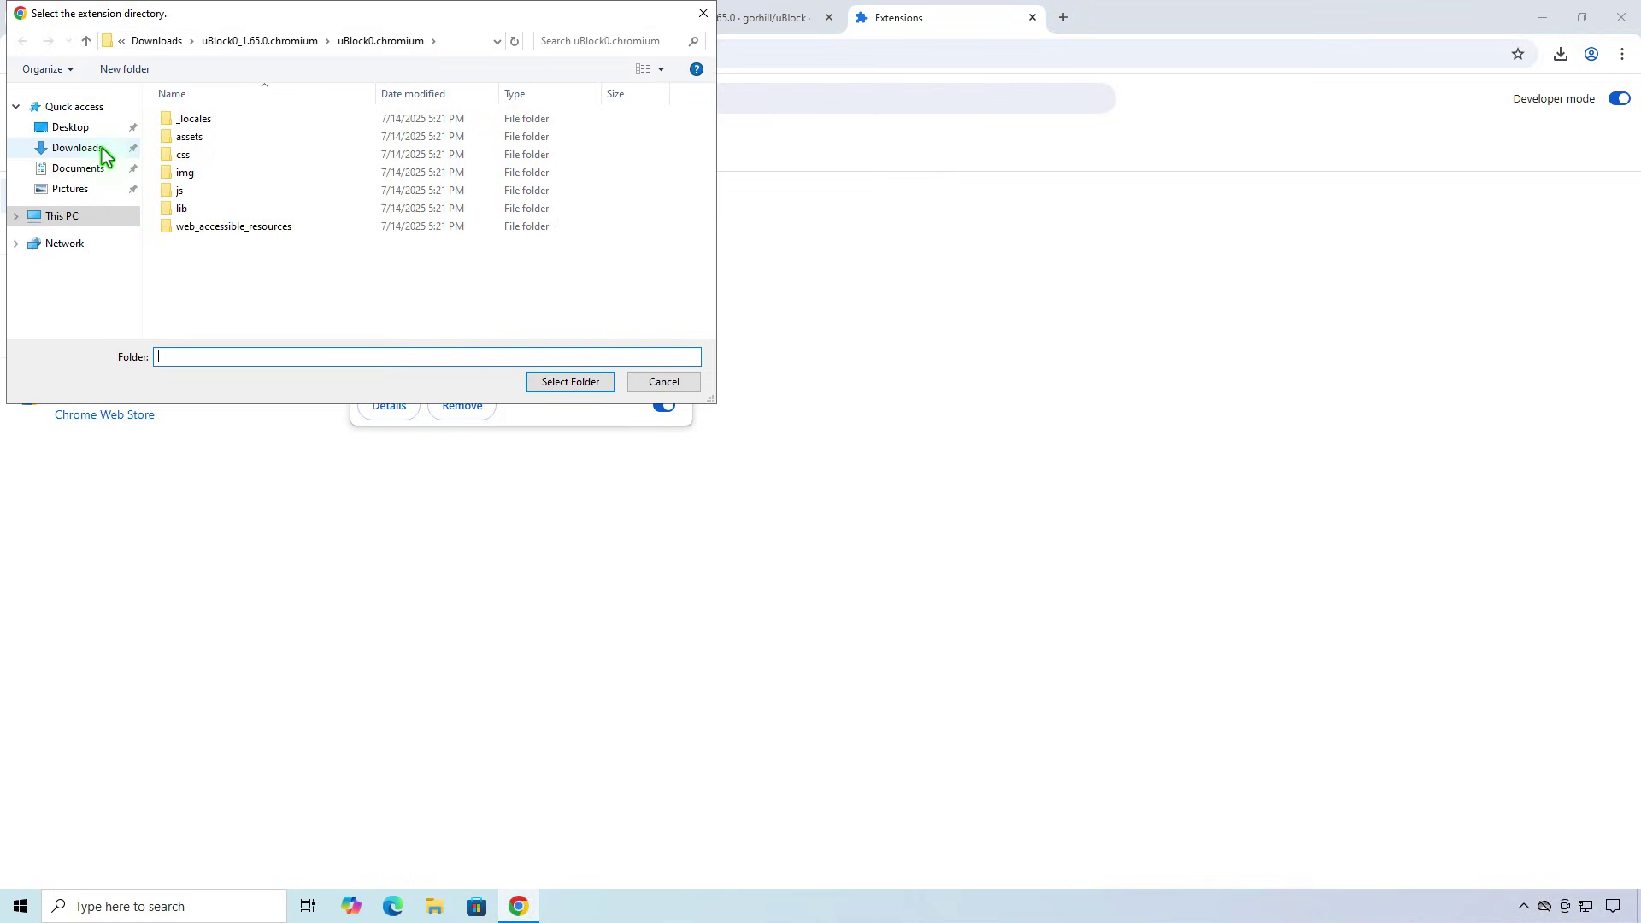
{"action": "left_click", "coordinate": [101, 147]}
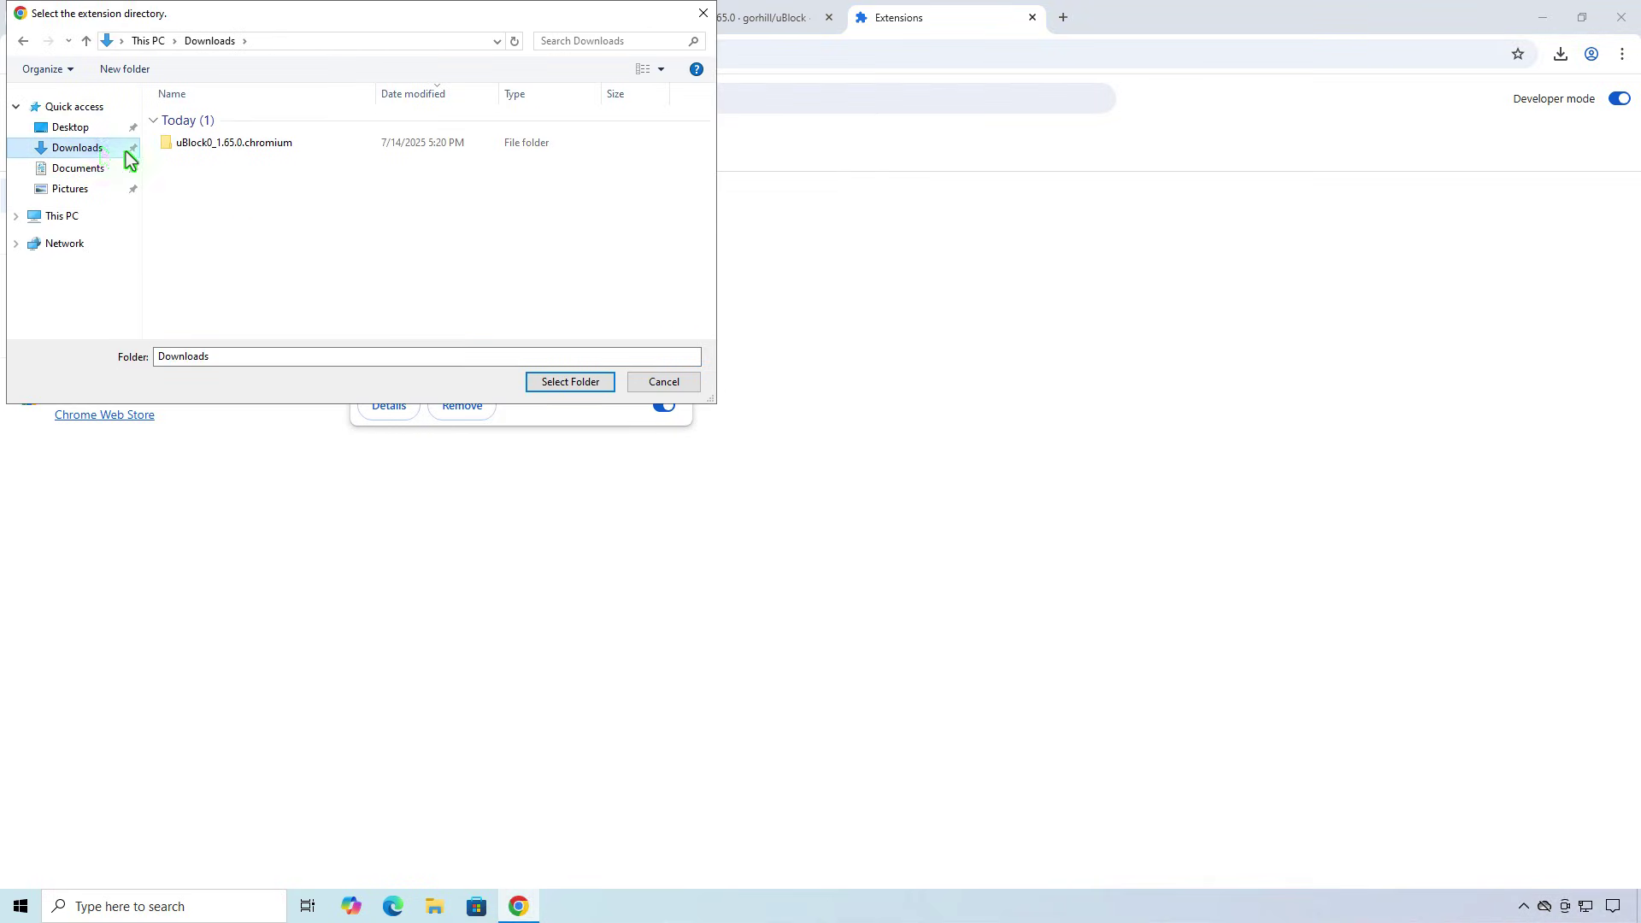
{"action": "double_click", "coordinate": [341, 149]}
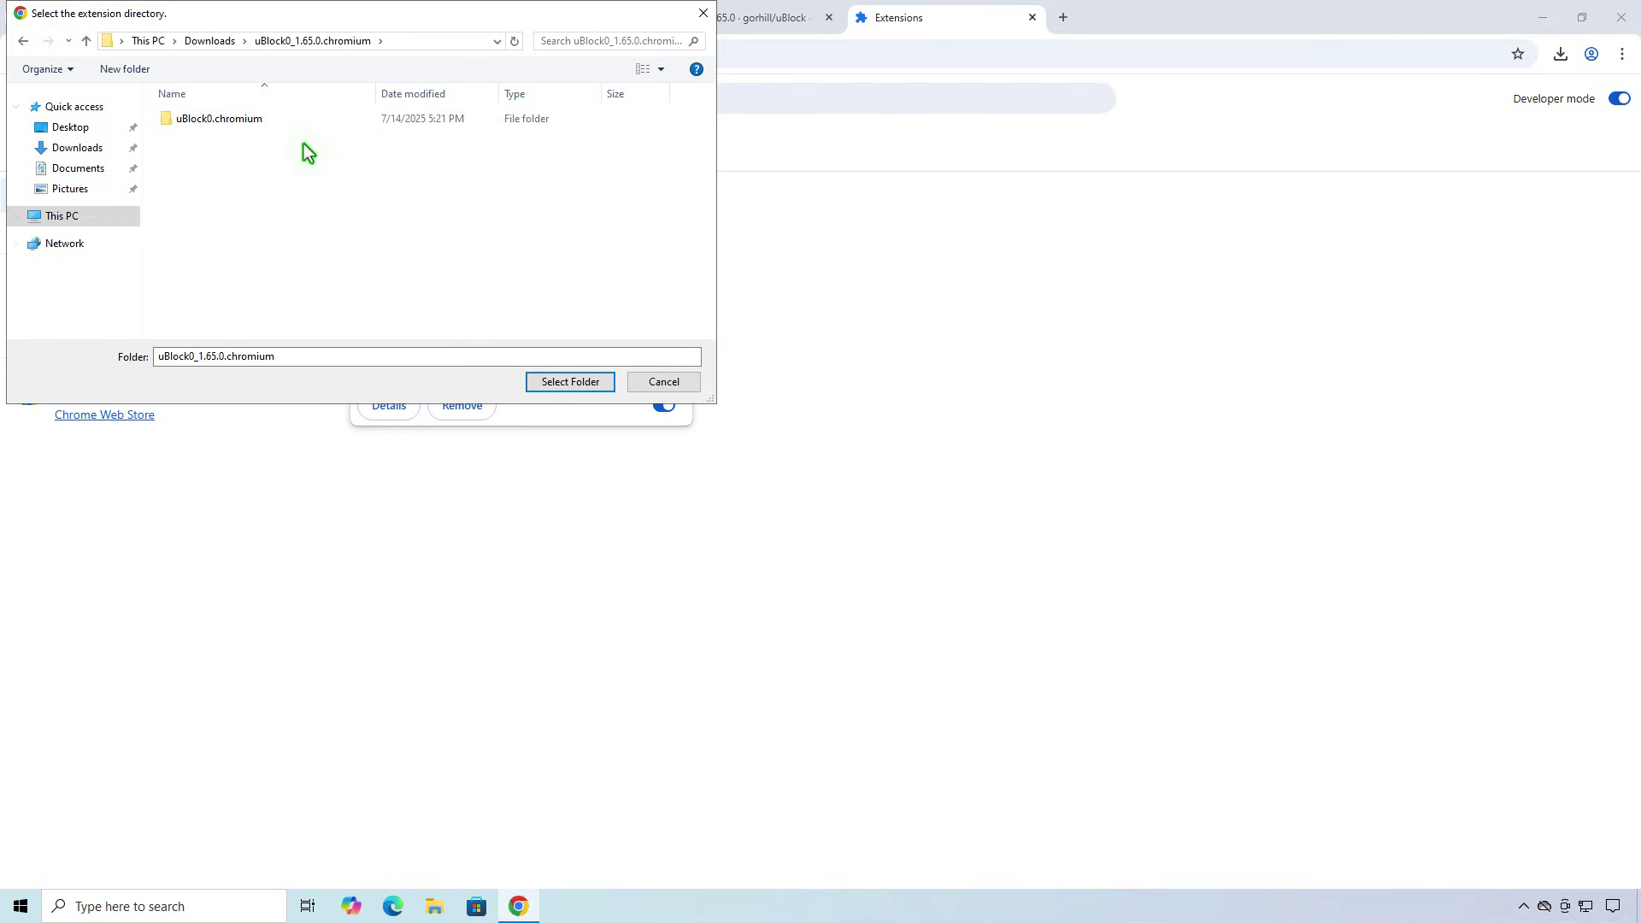
{"action": "left_click", "coordinate": [275, 121]}
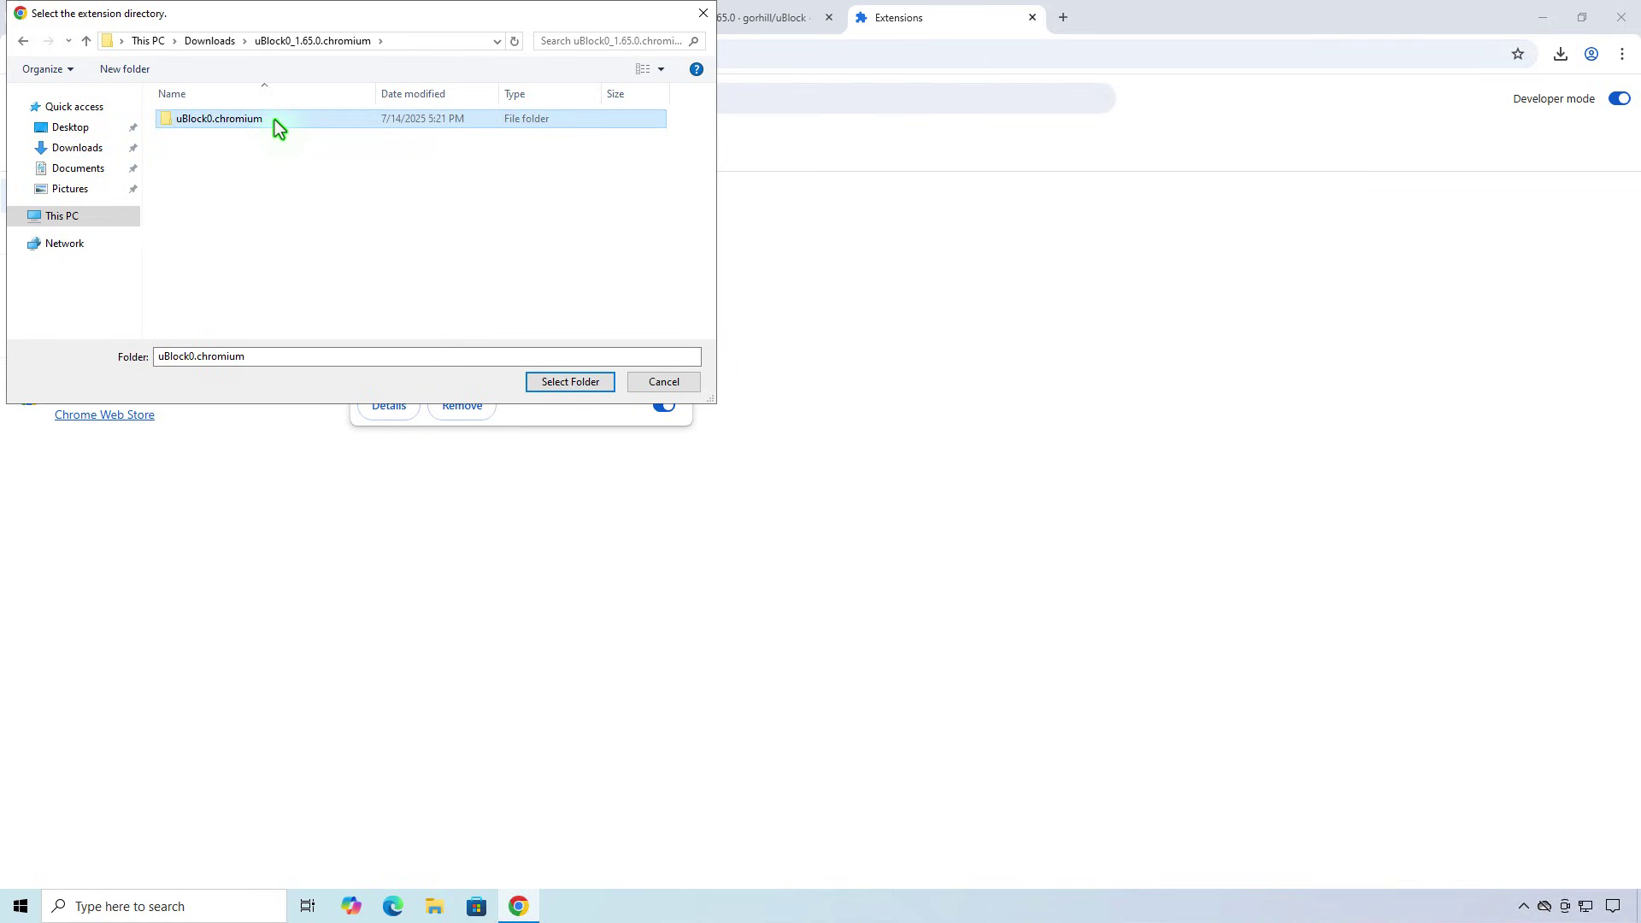
{"action": "left_click", "coordinate": [556, 384]}
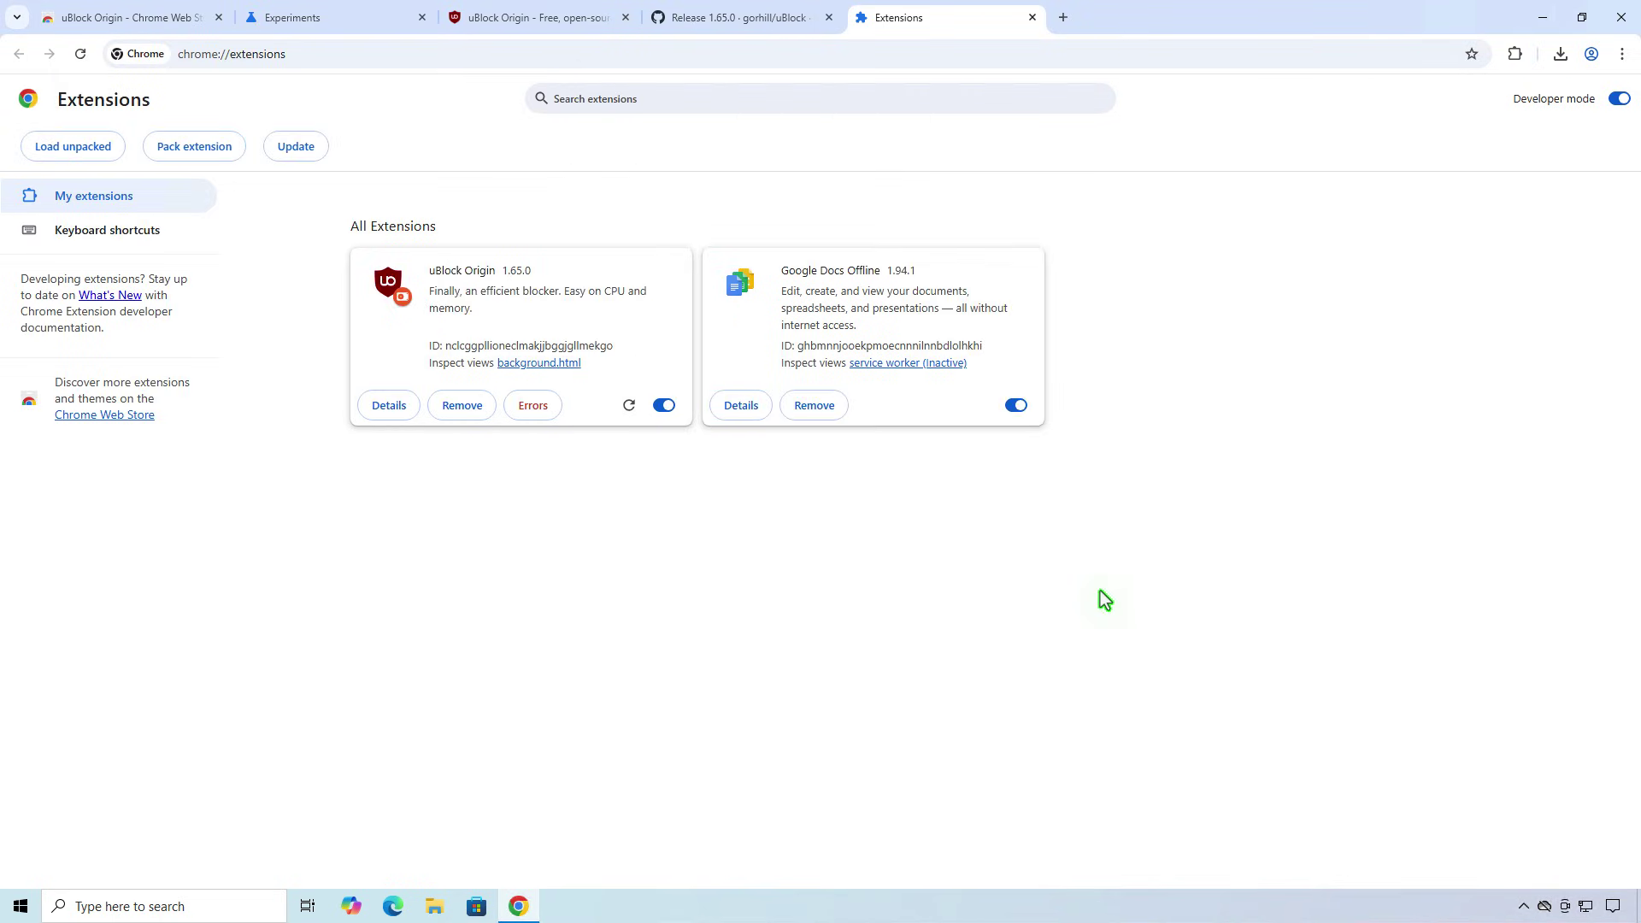
View uBlock Origin's Details page, then close the Chrome window
{"action": "left_click", "coordinate": [412, 417]}
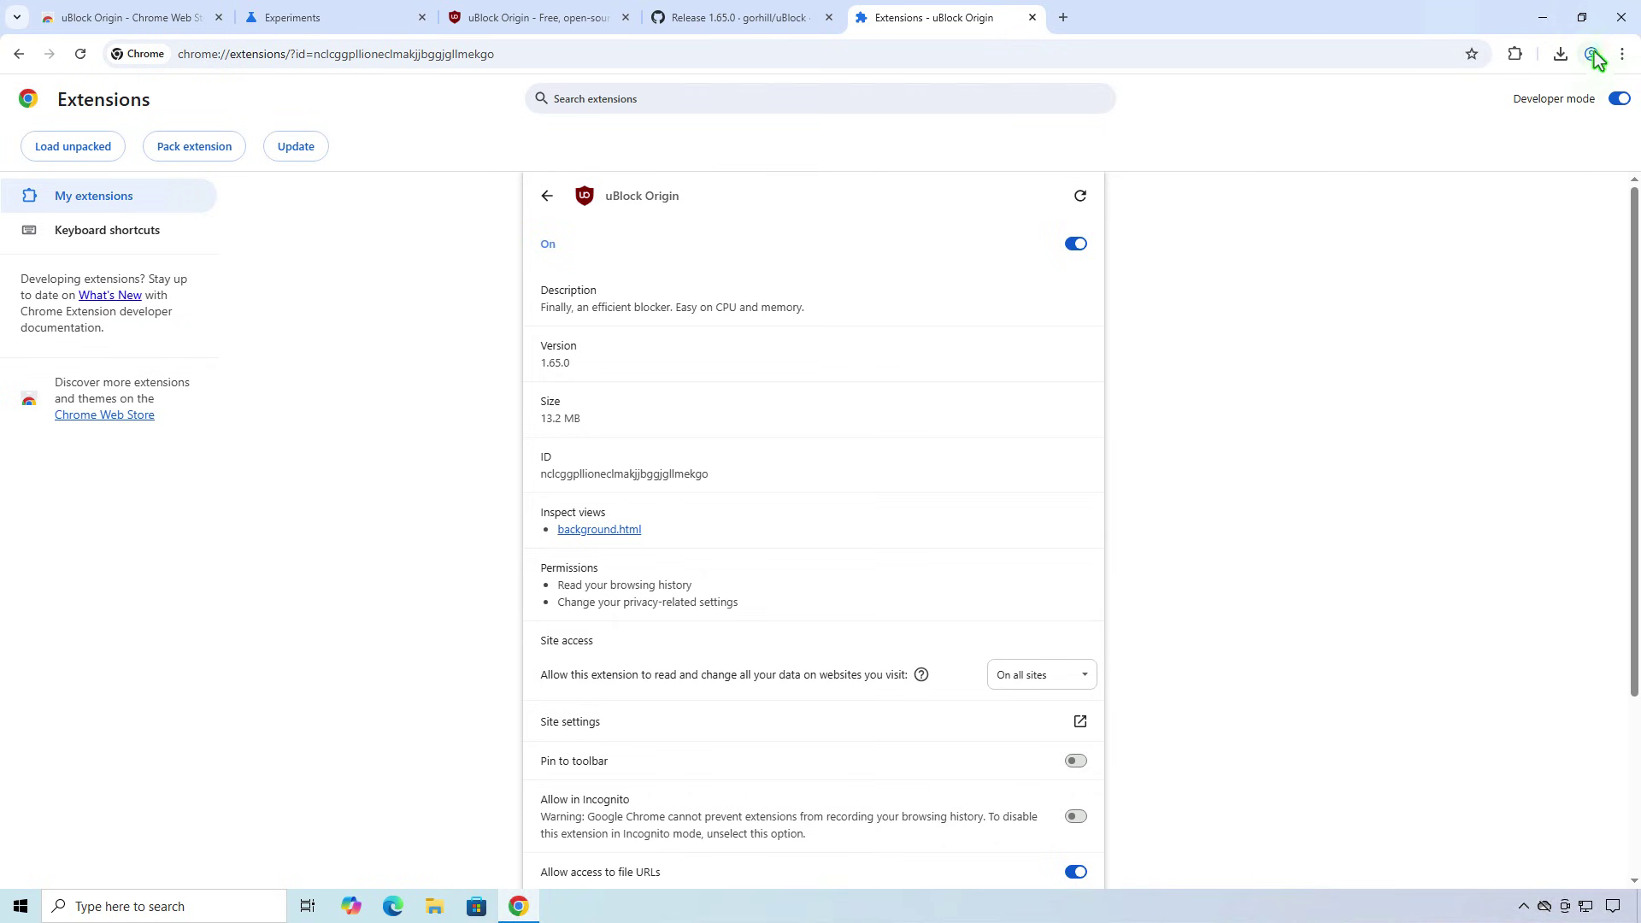
{"action": "left_click", "coordinate": [1622, 17]}
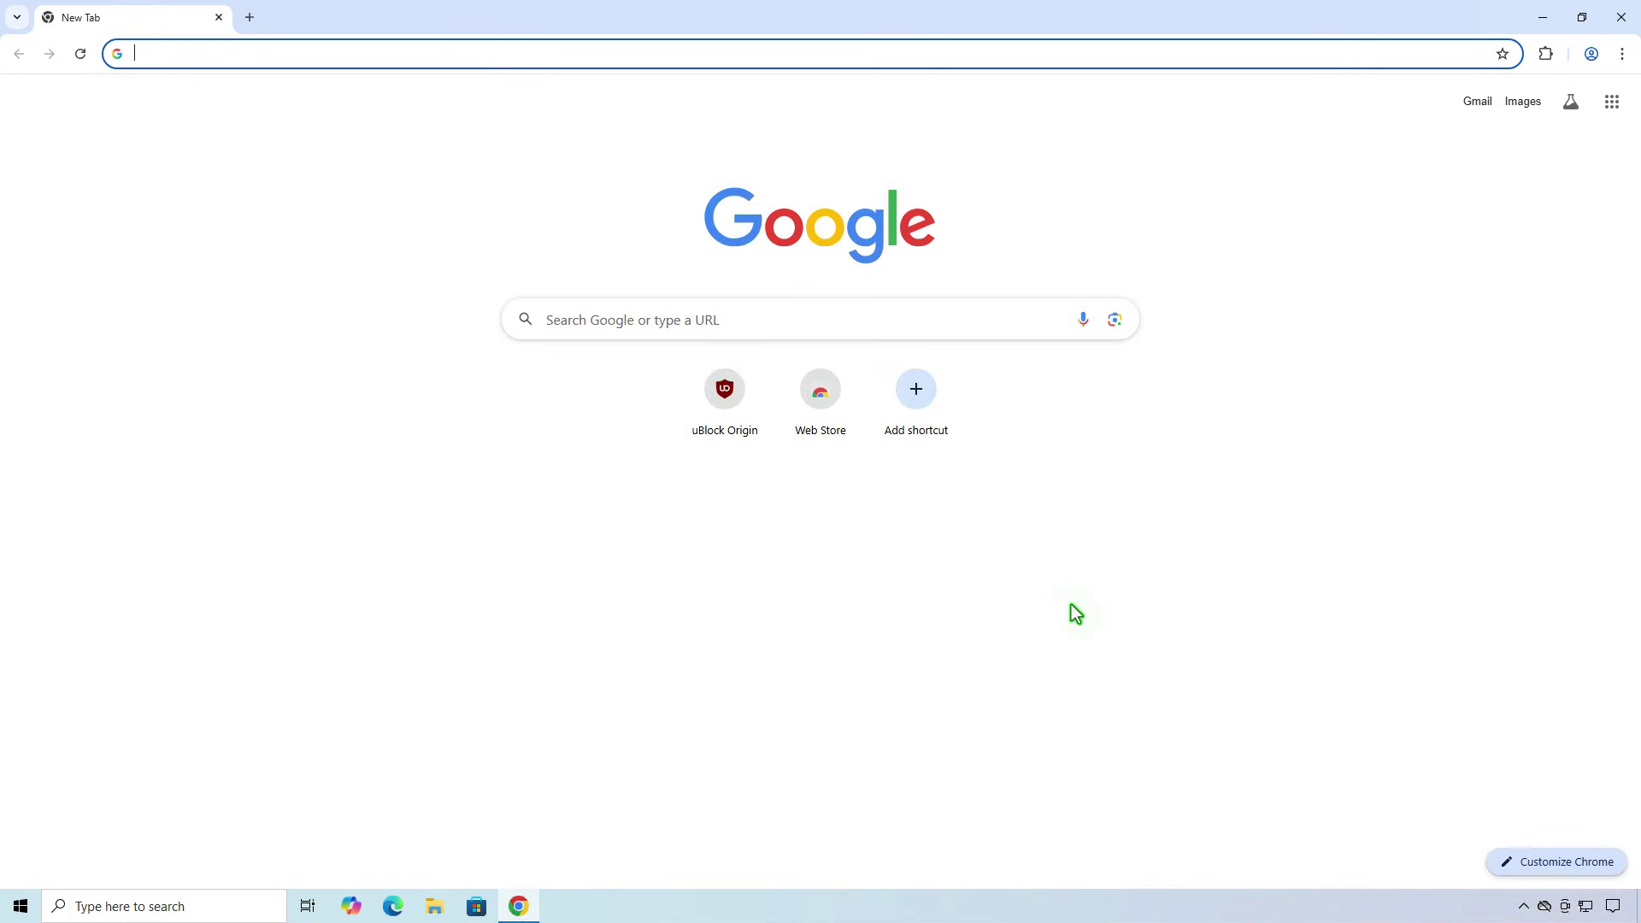
Pin uBlock Origin to the toolbar, test its popup, and return to Manage extensions
{"action": "left_click", "coordinate": [1545, 54]}
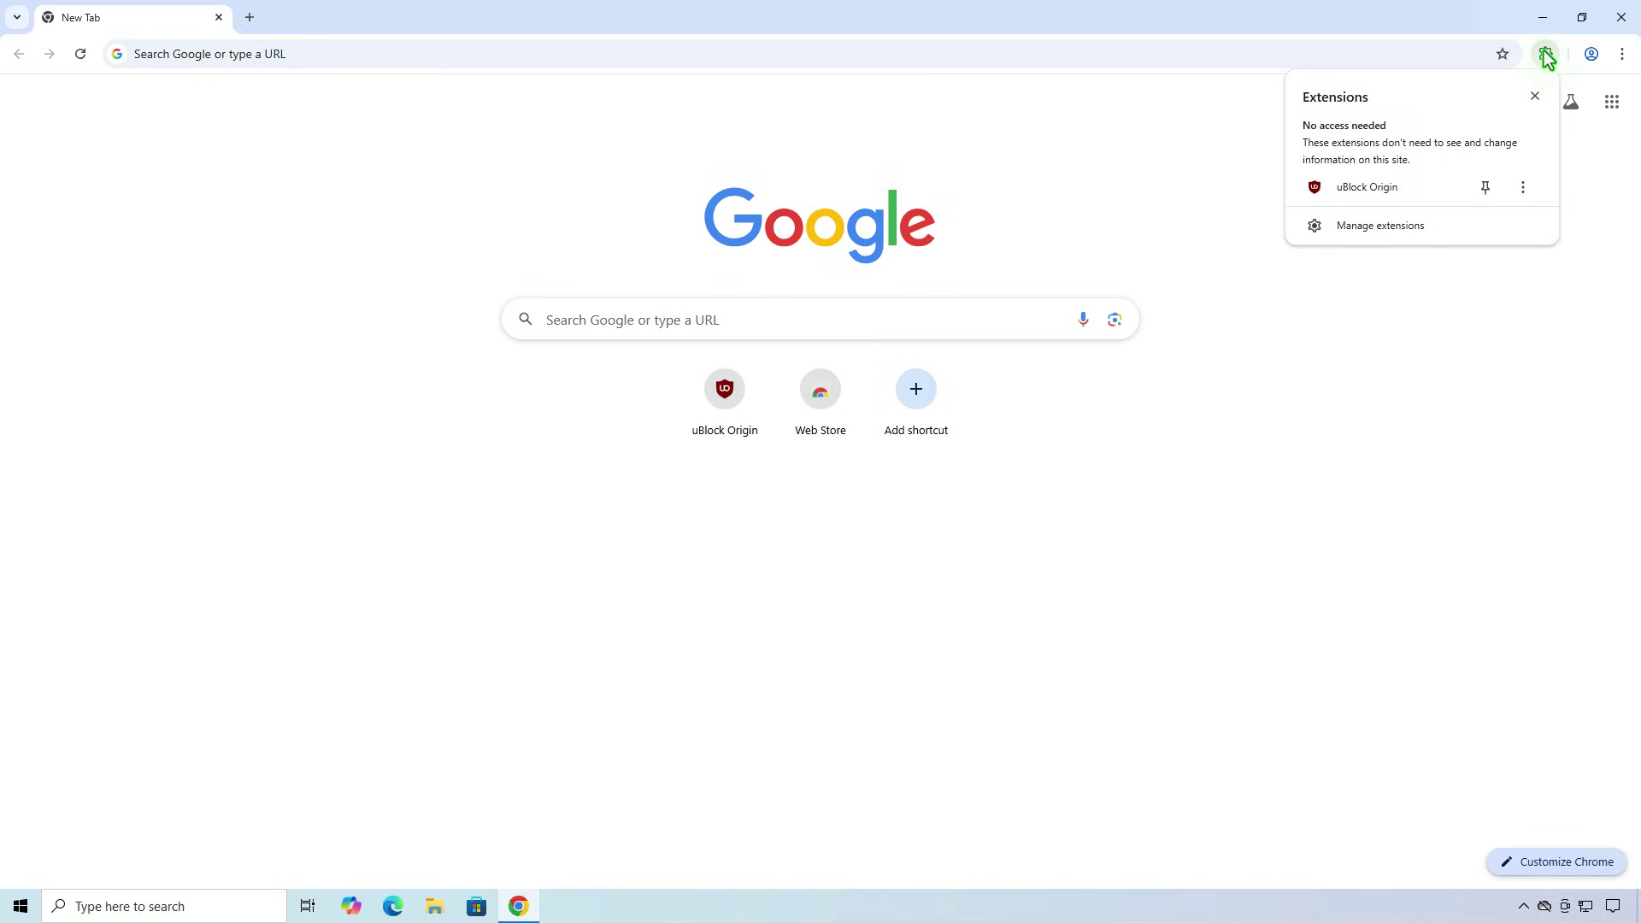
{"action": "left_click", "coordinate": [1487, 189]}
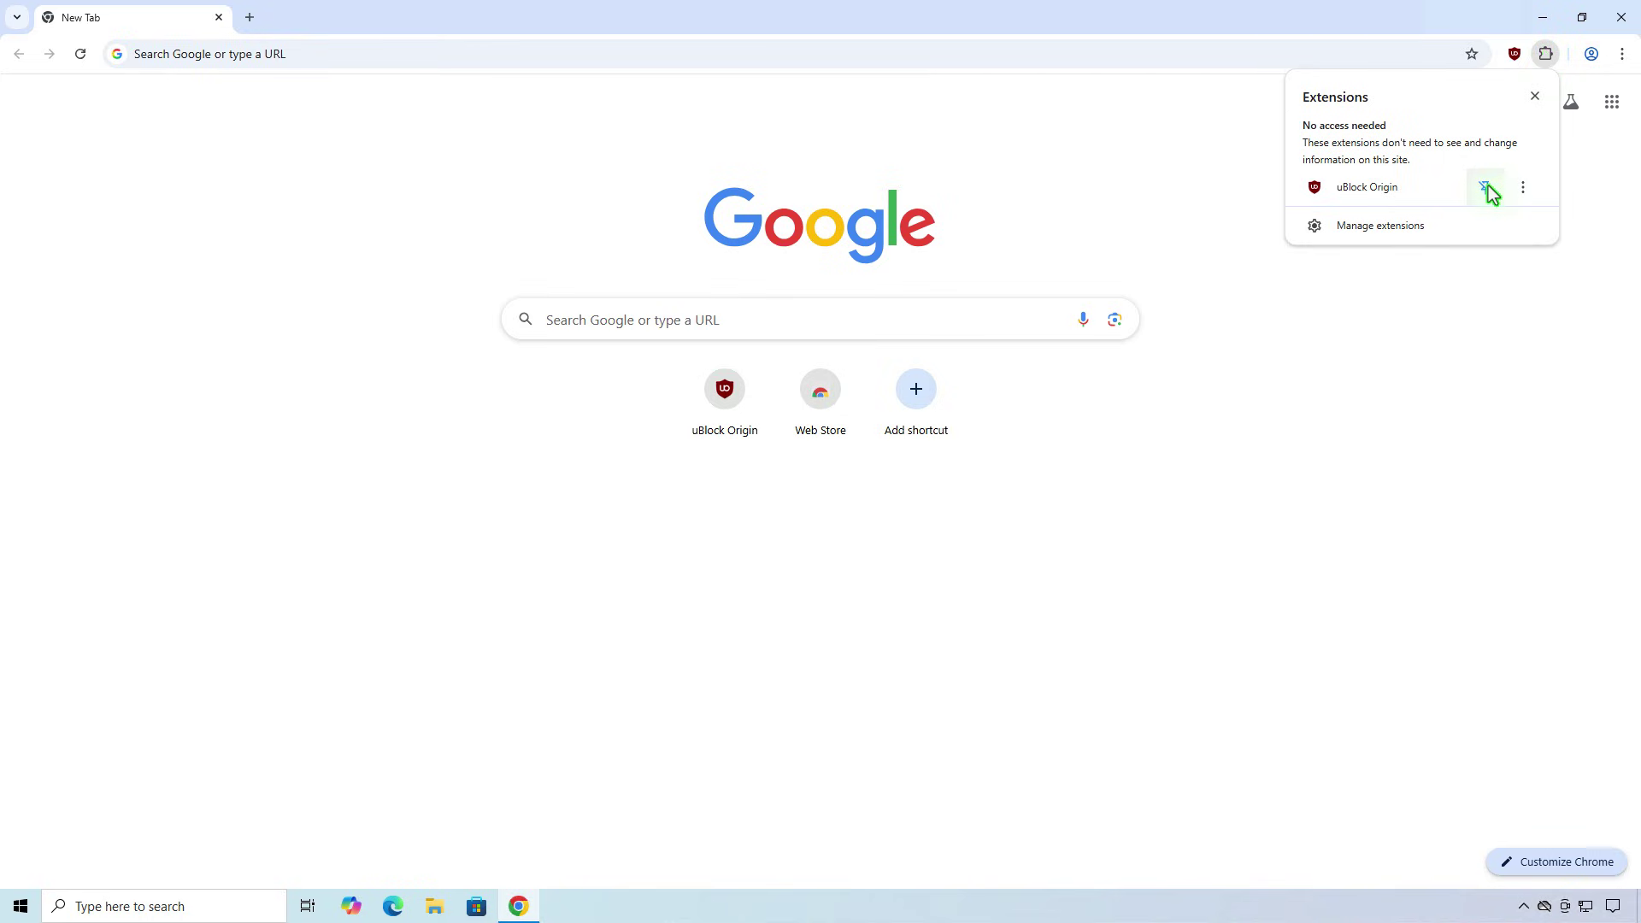
{"action": "left_click", "coordinate": [1515, 55]}
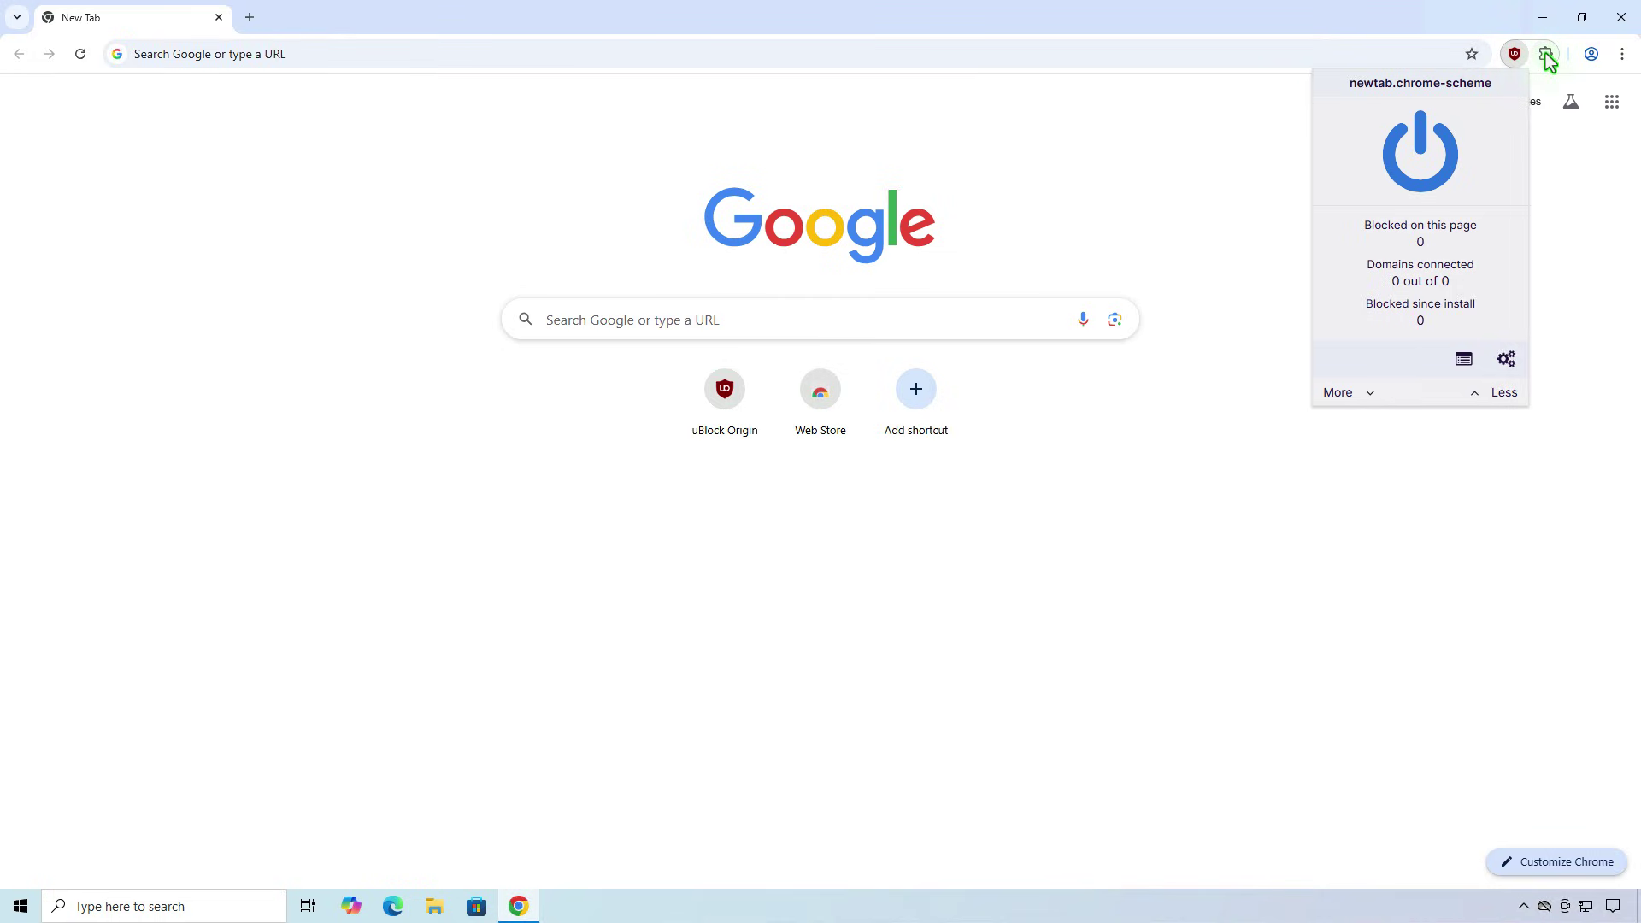
{"action": "left_click", "coordinate": [1546, 55]}
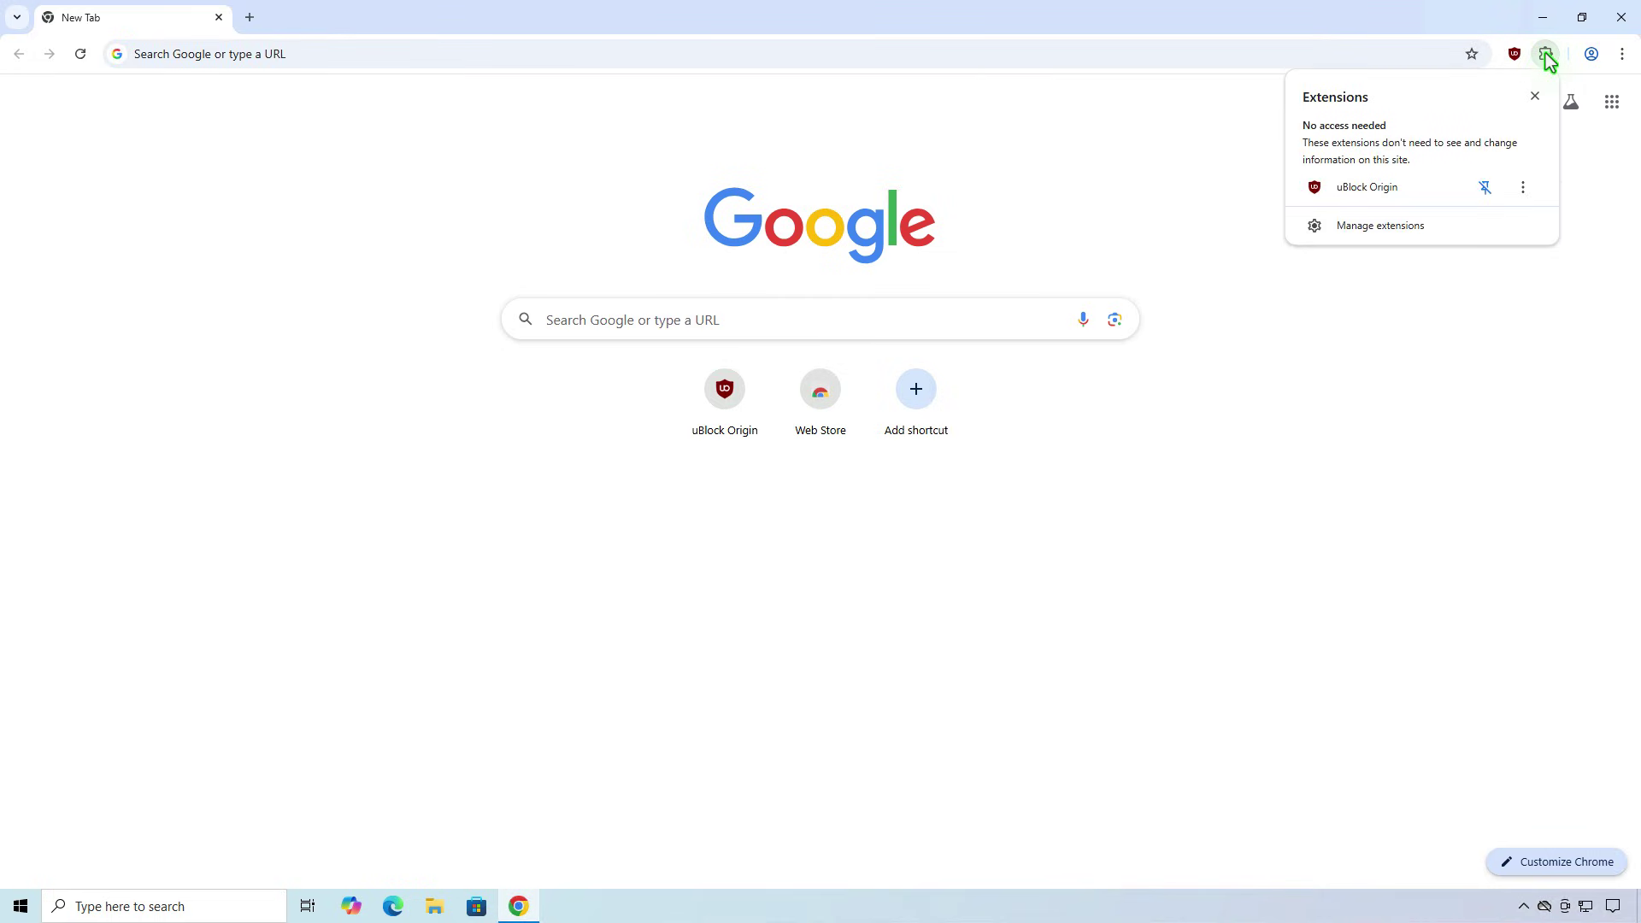
{"action": "left_click", "coordinate": [1420, 226]}
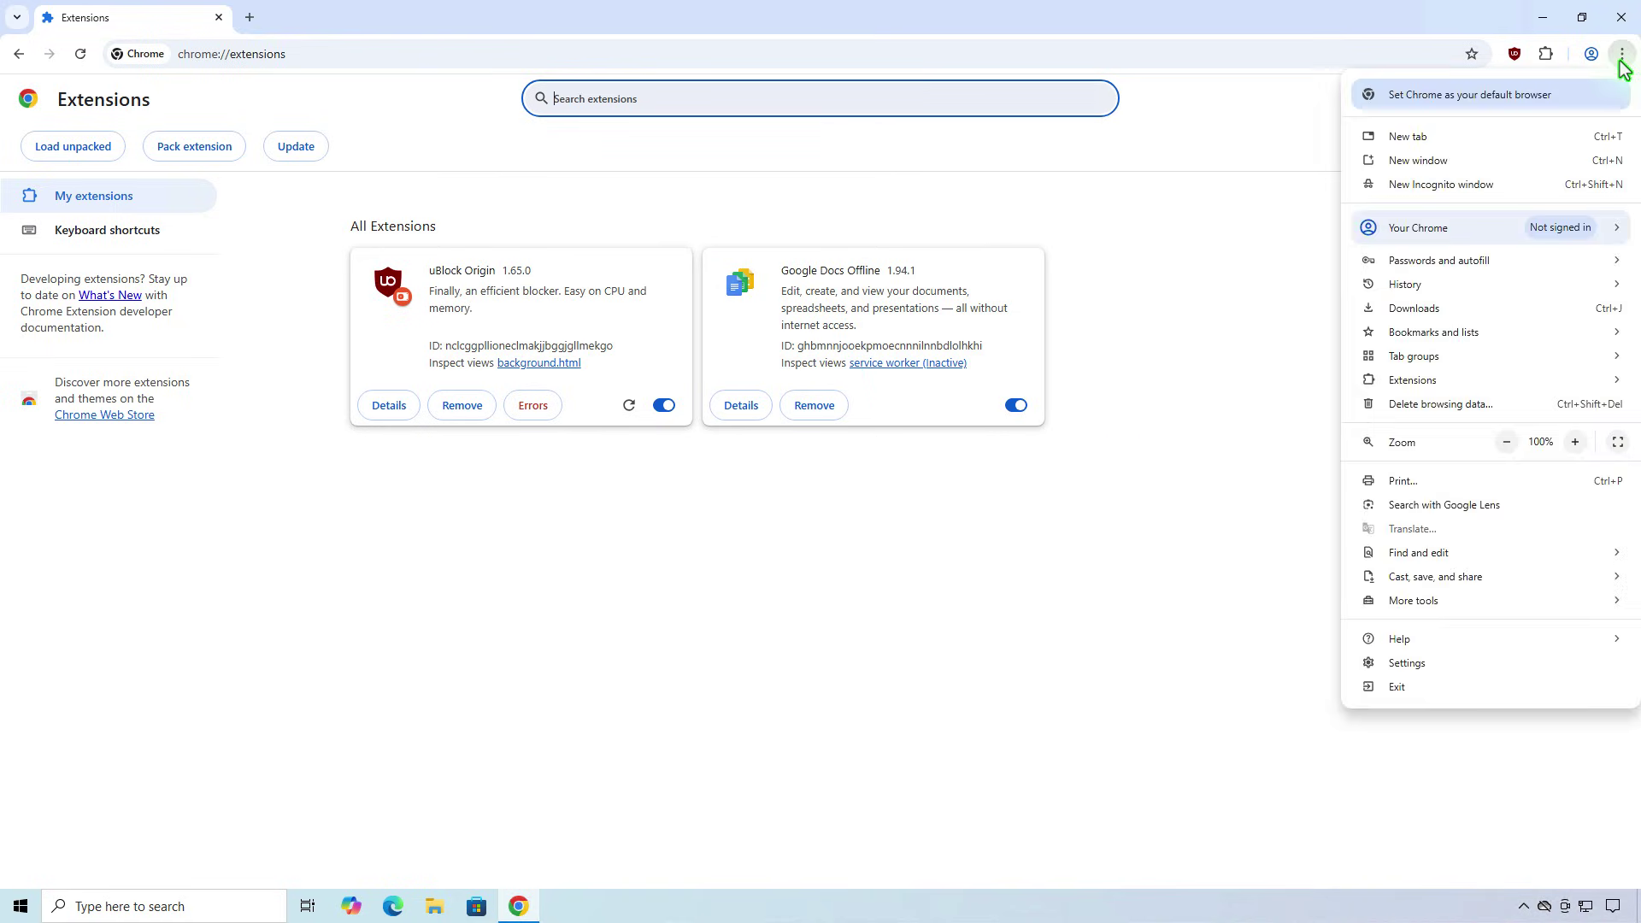
Open the About Google Chrome page from the Help menu to check version 138.0.7204.101
{"action": "mouse_move", "coordinate": [1455, 637]}
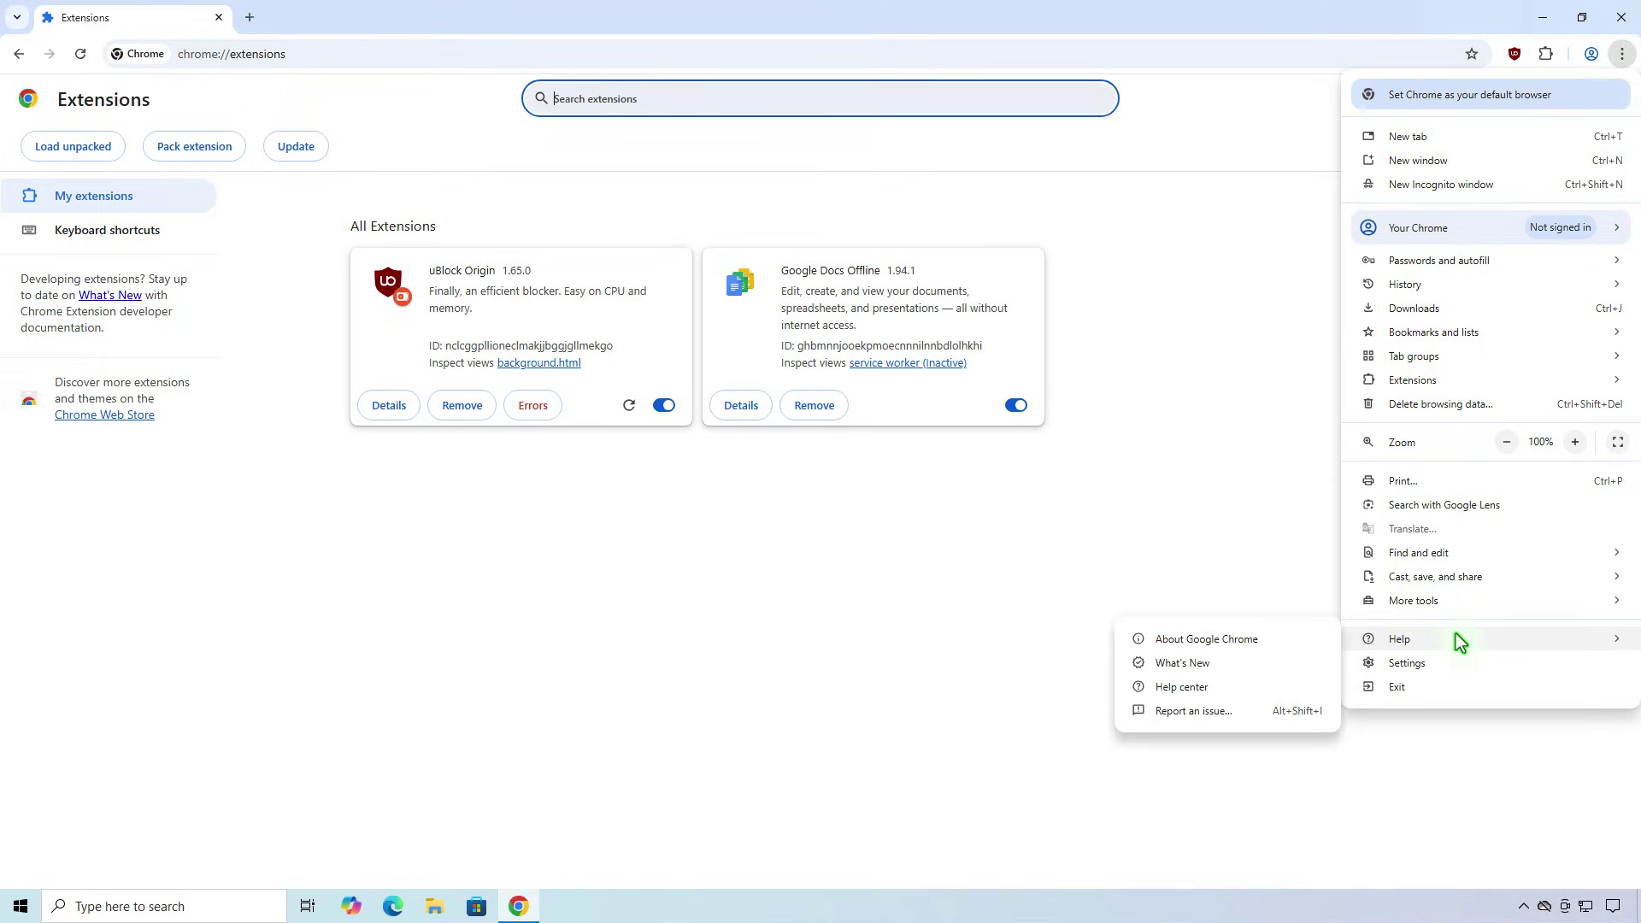
{"action": "left_click", "coordinate": [1295, 640]}
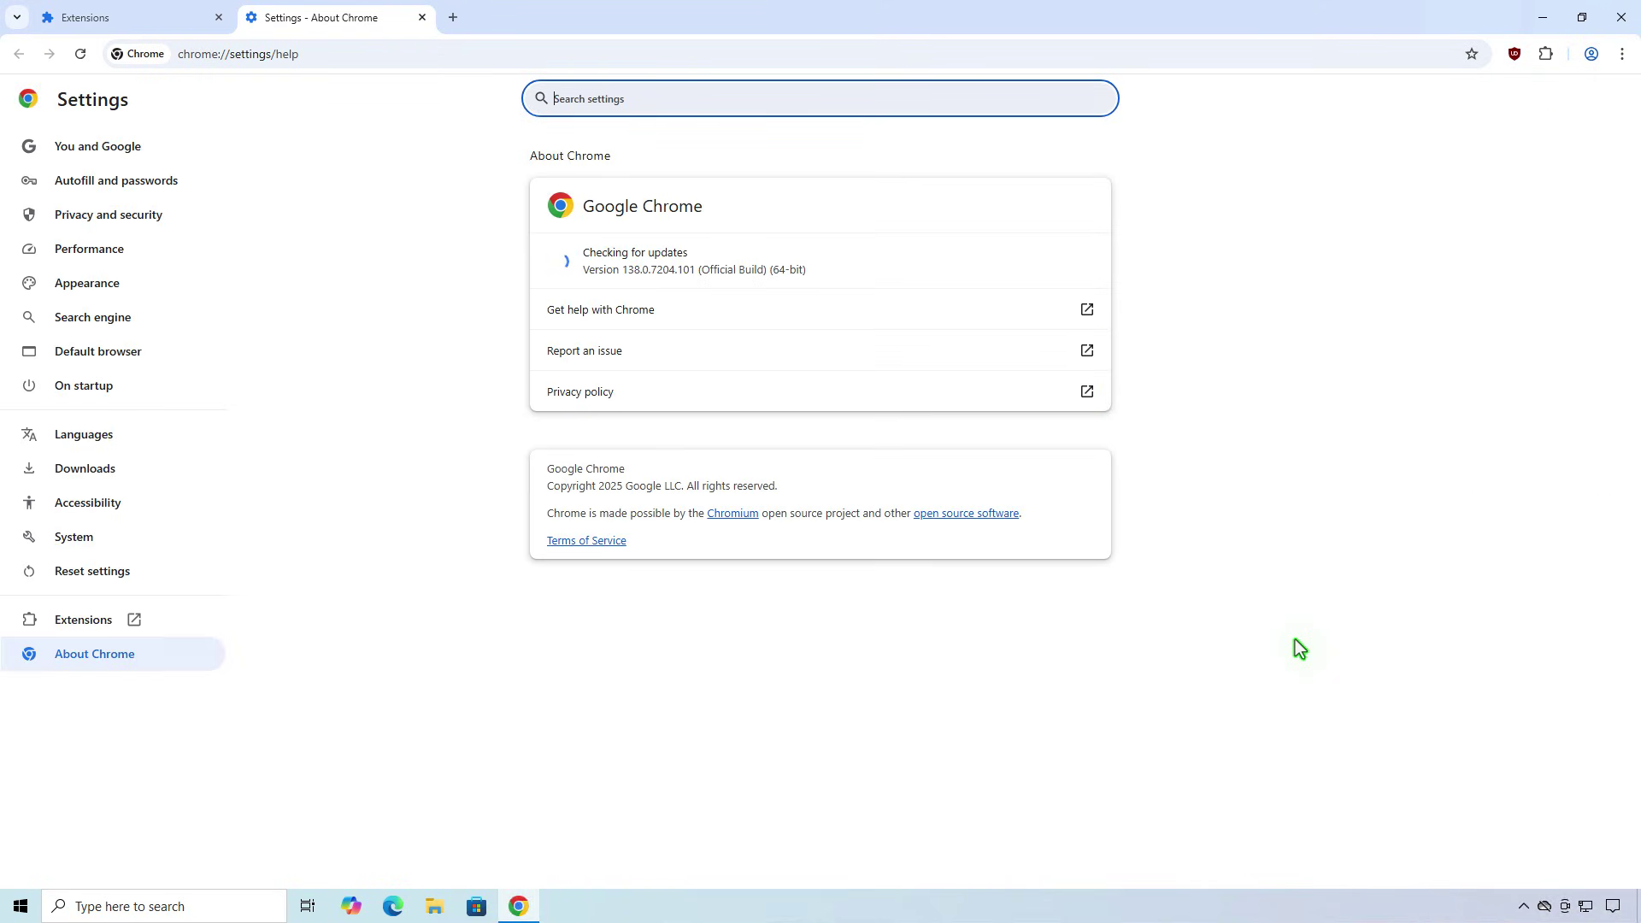